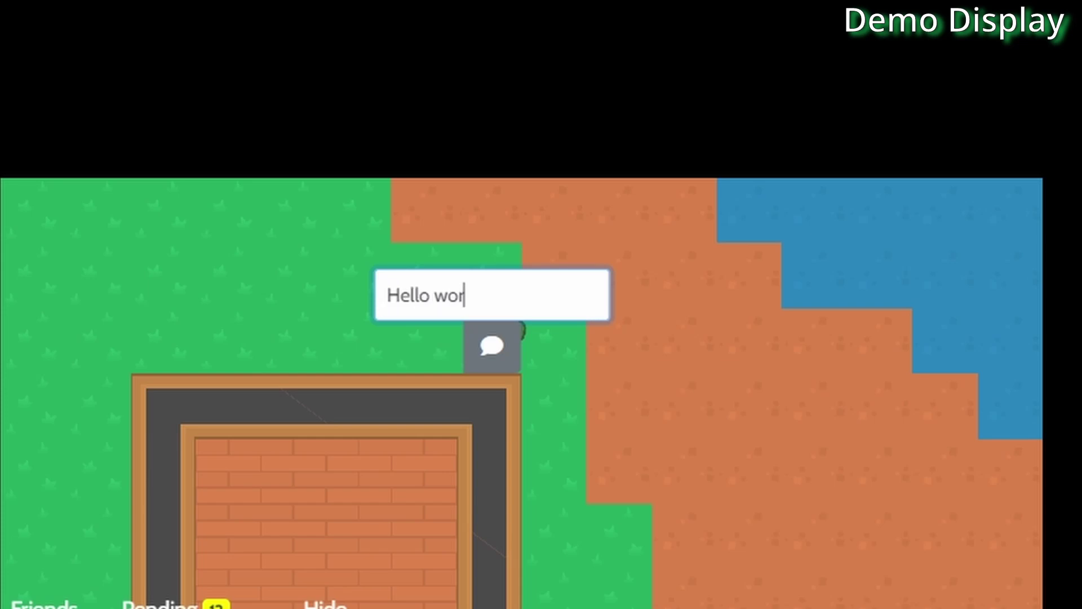
# Send 'Hello world' as an in-game chat message
pyautogui.write('ld')
pyautogui.press('Return')
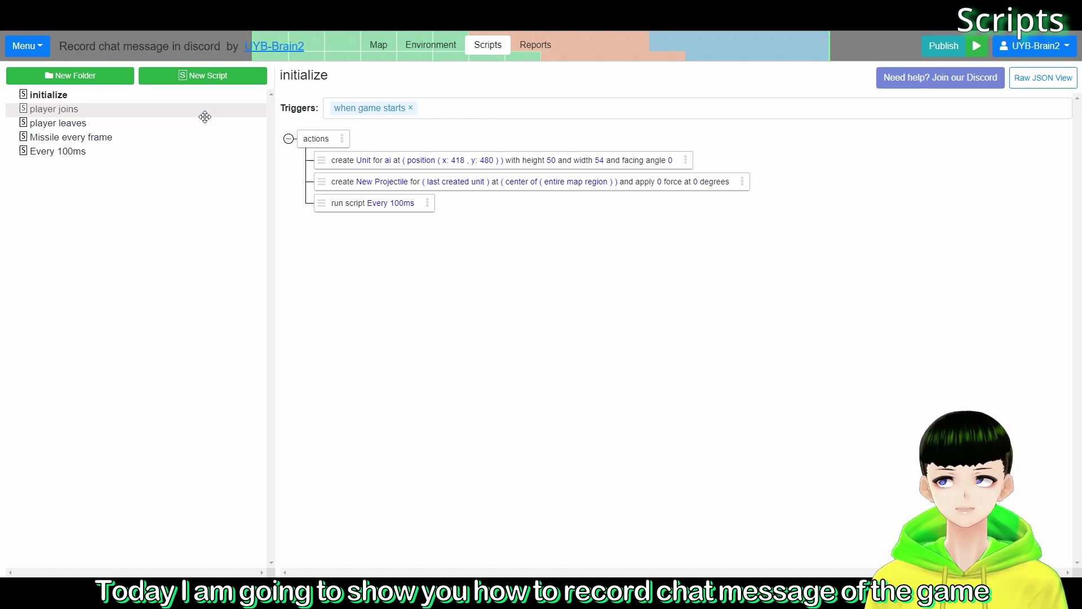
# Create a new script named 'Send to discord'
pyautogui.click(201, 77)
pyautogui.click(355, 75)
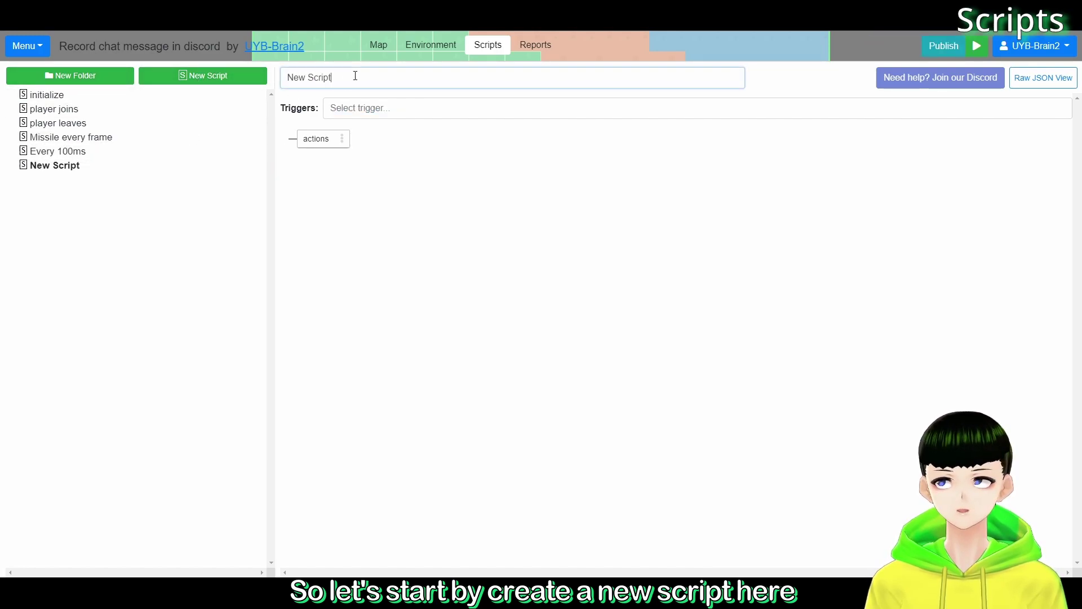
pyautogui.hotkey('ctrl', 'a')
pyautogui.write('Send to dis')
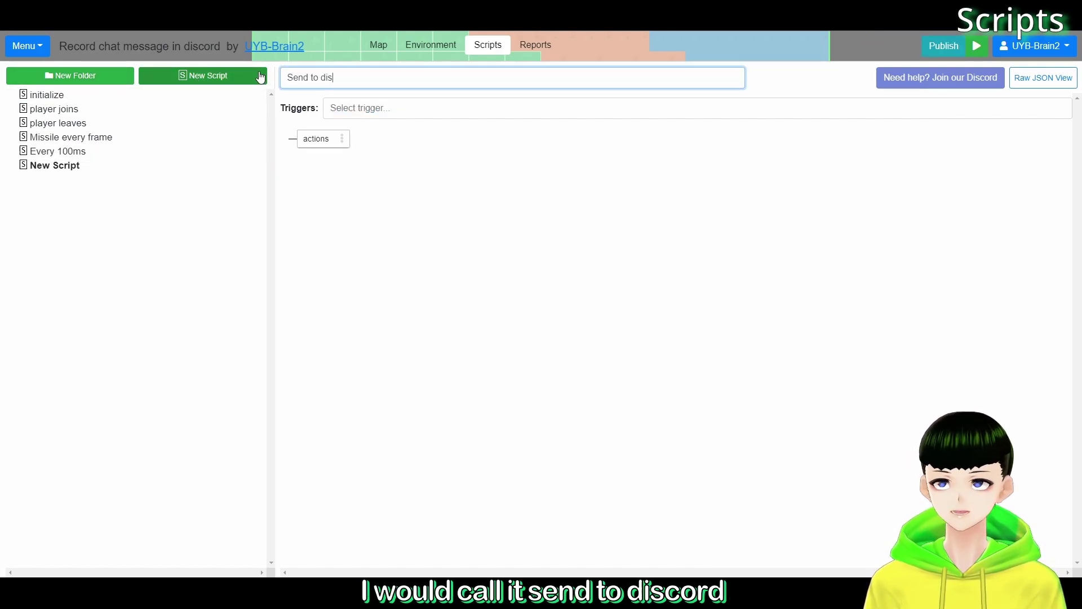
pyautogui.write('cord')
pyautogui.press('Return')
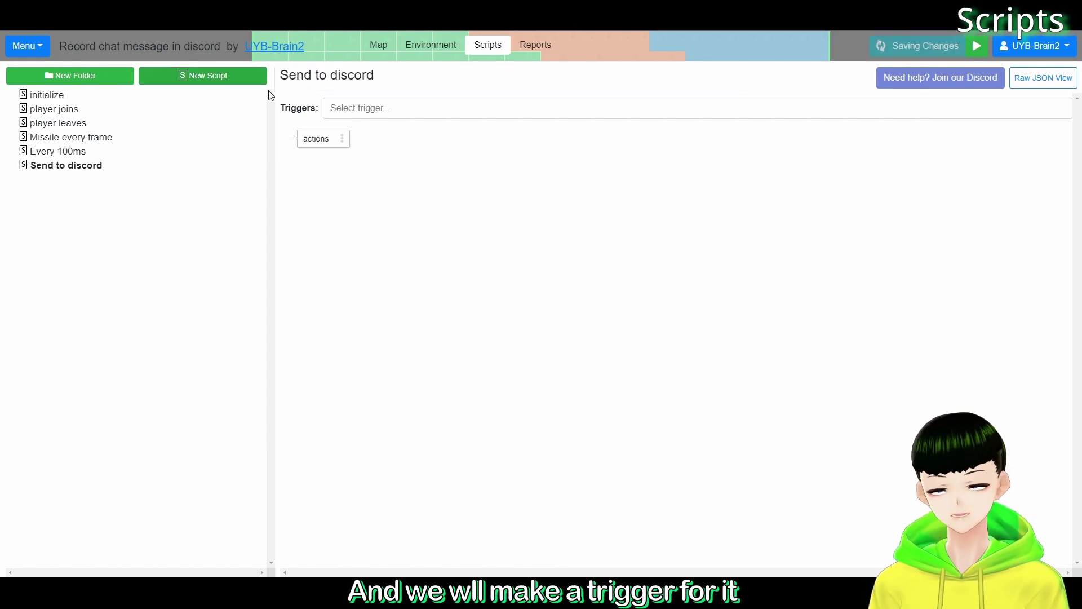
# Set the script's trigger to 'when player sends chat message'
pyautogui.click(351, 101)
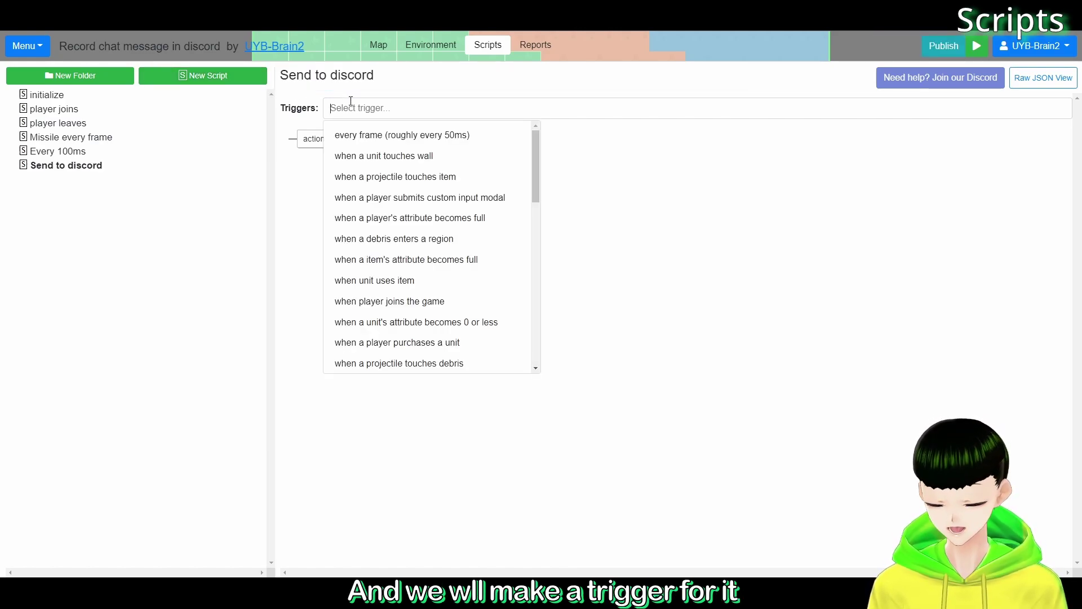
pyautogui.write('send')
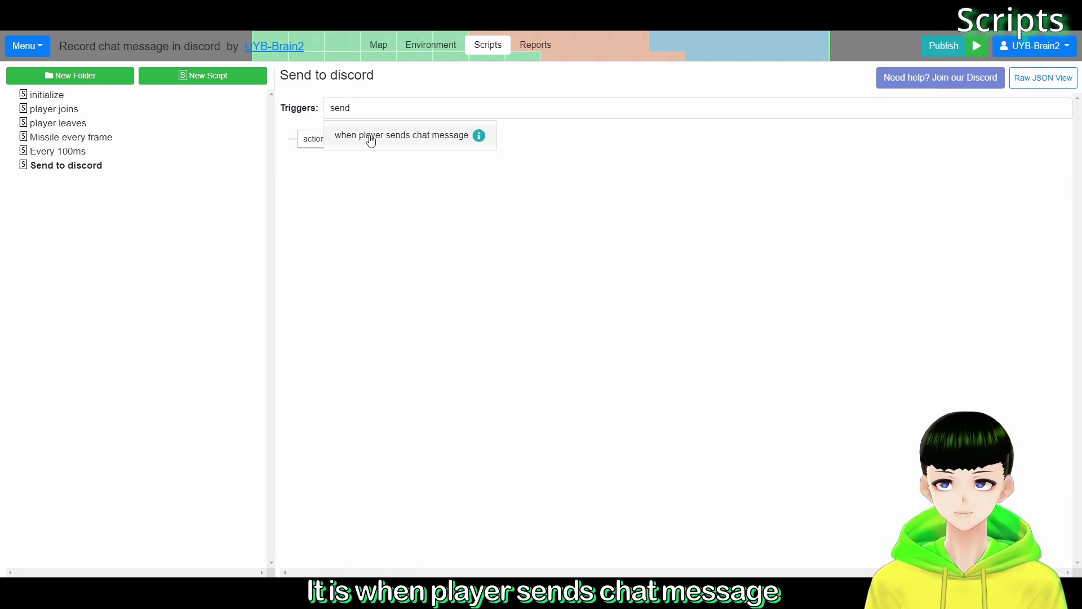
pyautogui.click(369, 135)
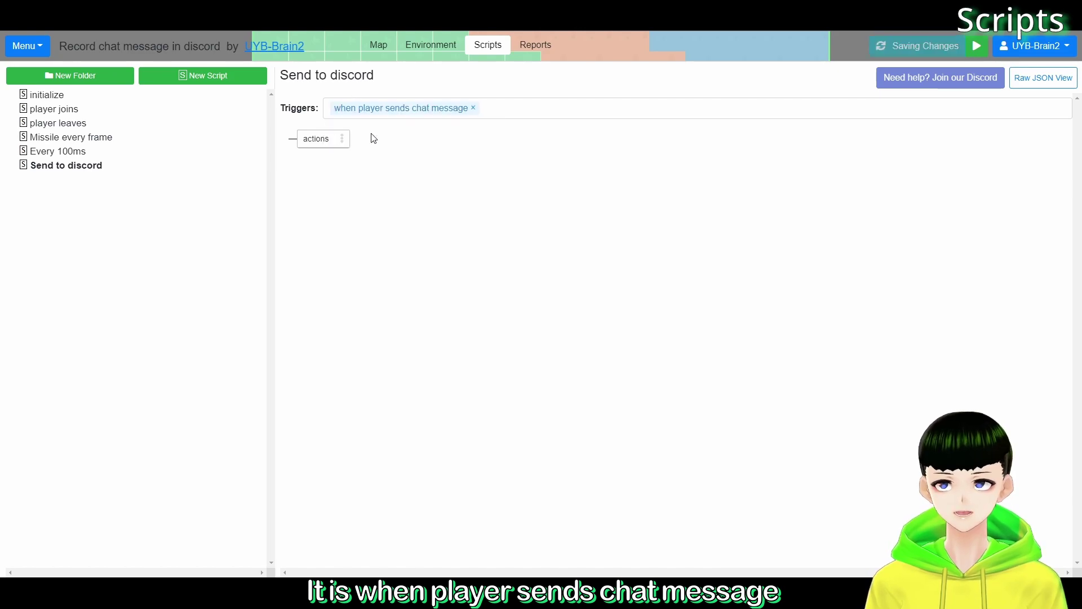
# Add a 'send post request' action to the script
pyautogui.click(343, 140)
pyautogui.click(400, 150)
pyautogui.write('send ')
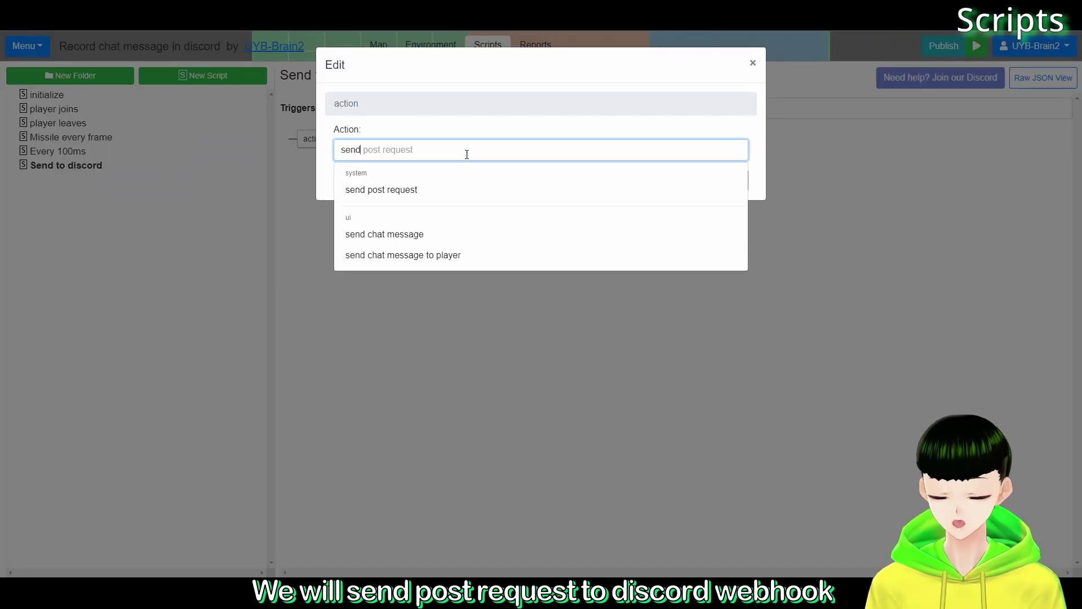
pyautogui.write('post')
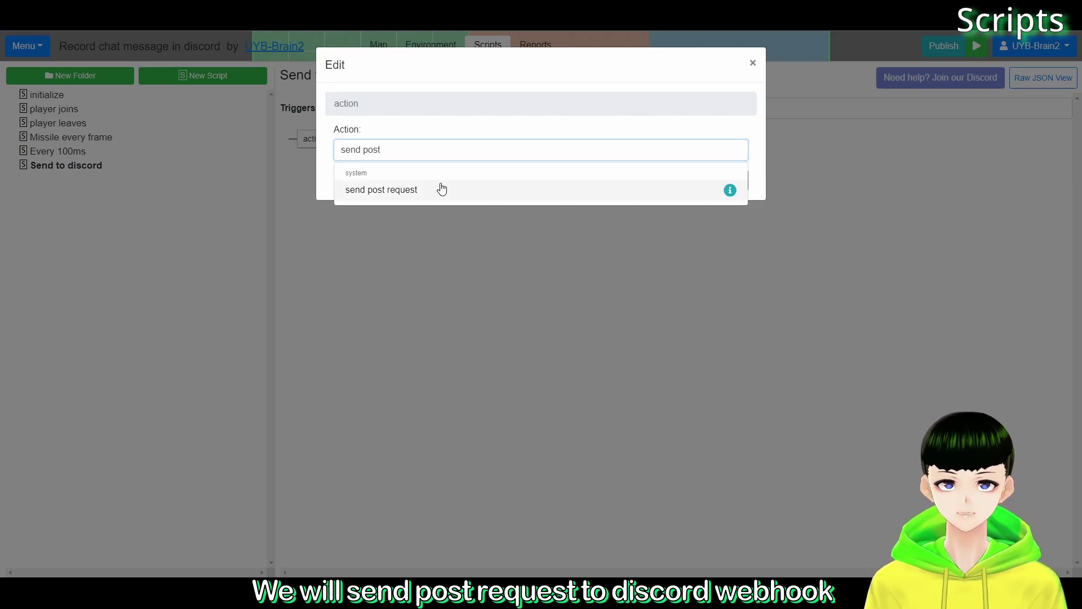
pyautogui.click(437, 189)
# Set the request value to a concatenate whose text a is {"content":"
pyautogui.click(373, 187)
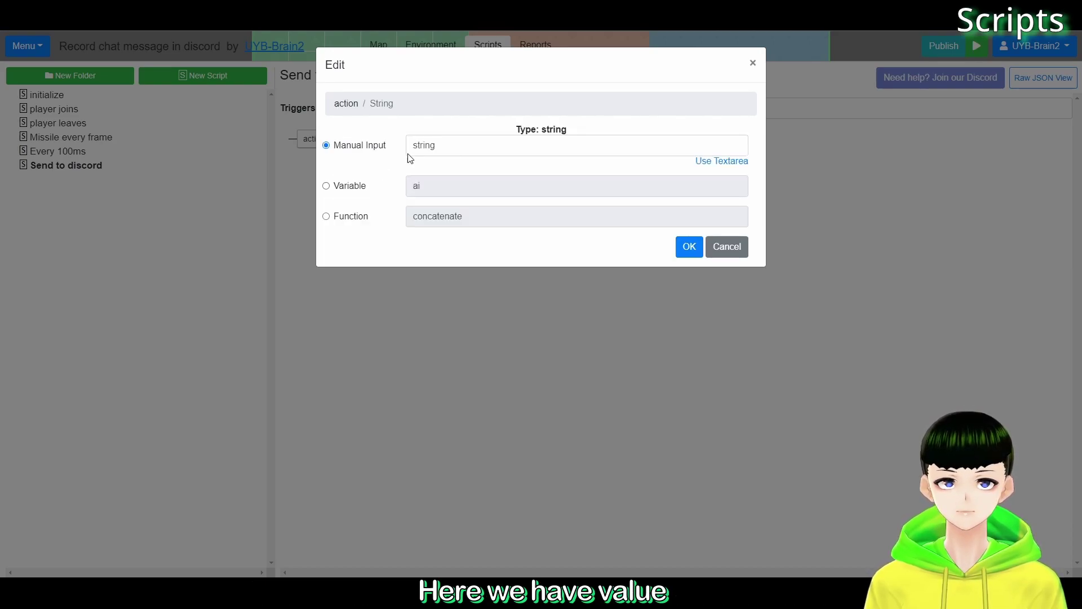
pyautogui.click(349, 218)
pyautogui.click(355, 257)
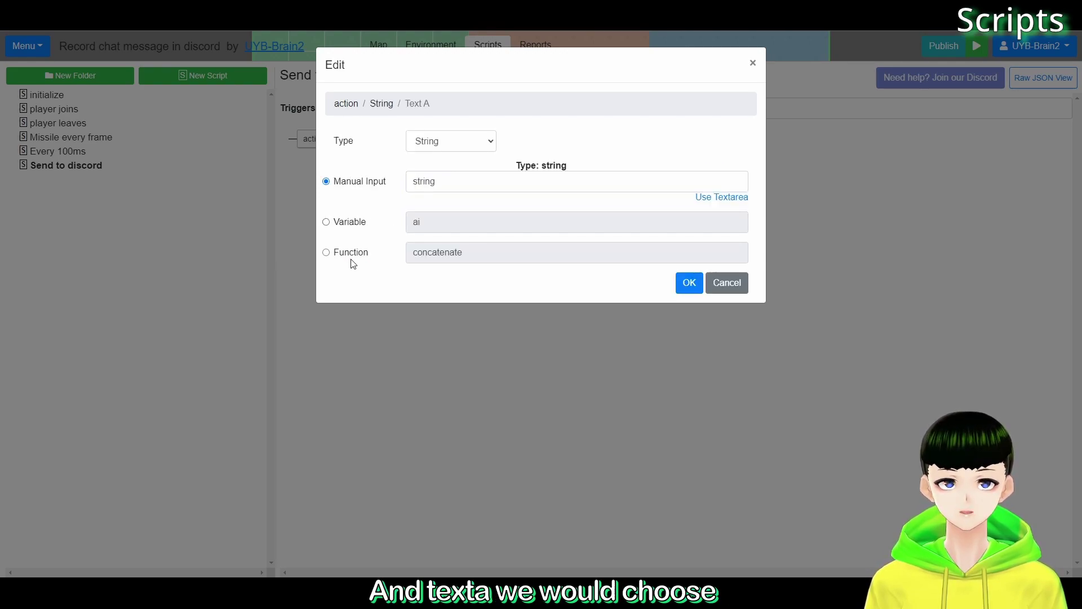
pyautogui.moveTo(354, 264); pyautogui.dragTo(369, 277)
pyautogui.moveTo(435, 181); pyautogui.dragTo(359, 181)
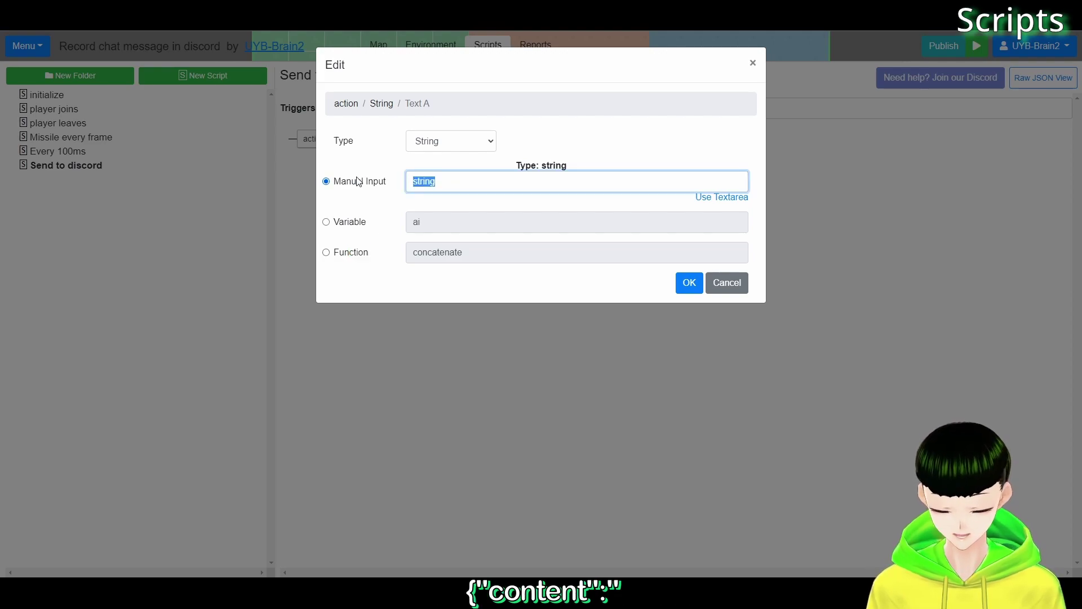
pyautogui.write('{')
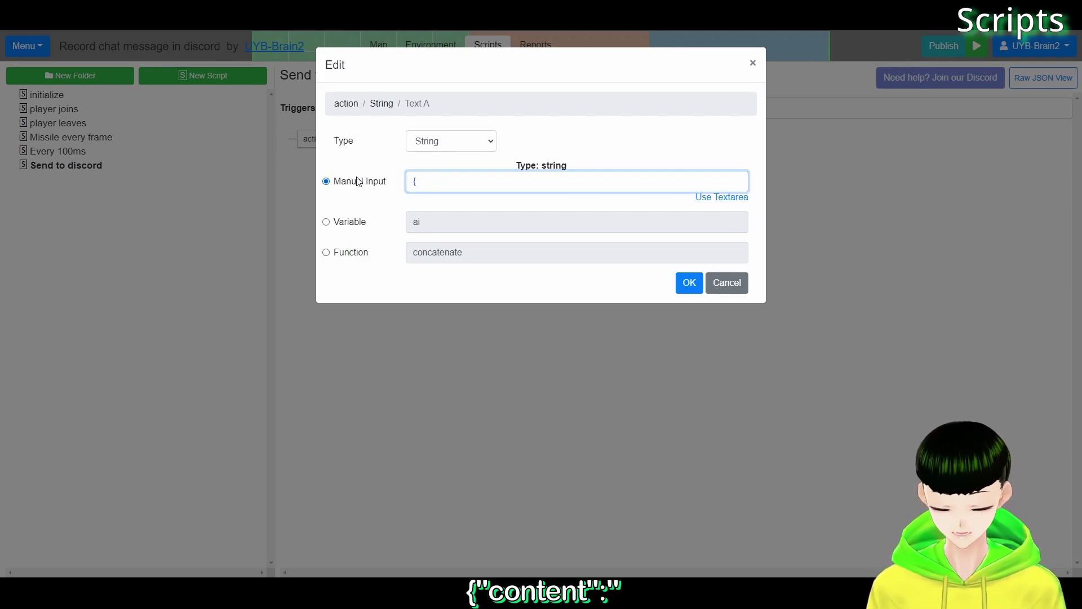
pyautogui.write('"')
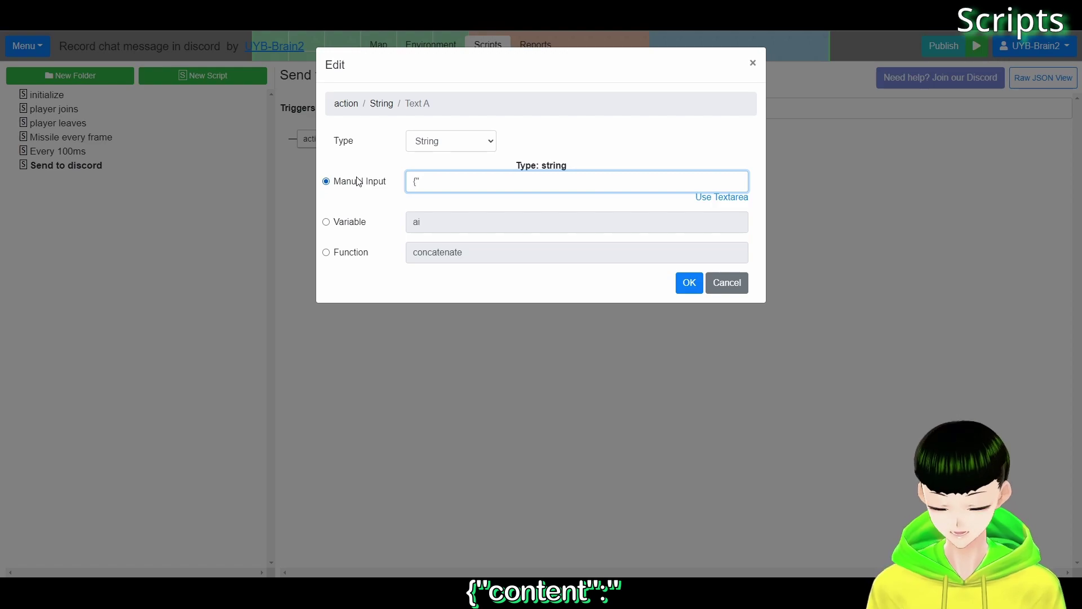
pyautogui.write('content"')
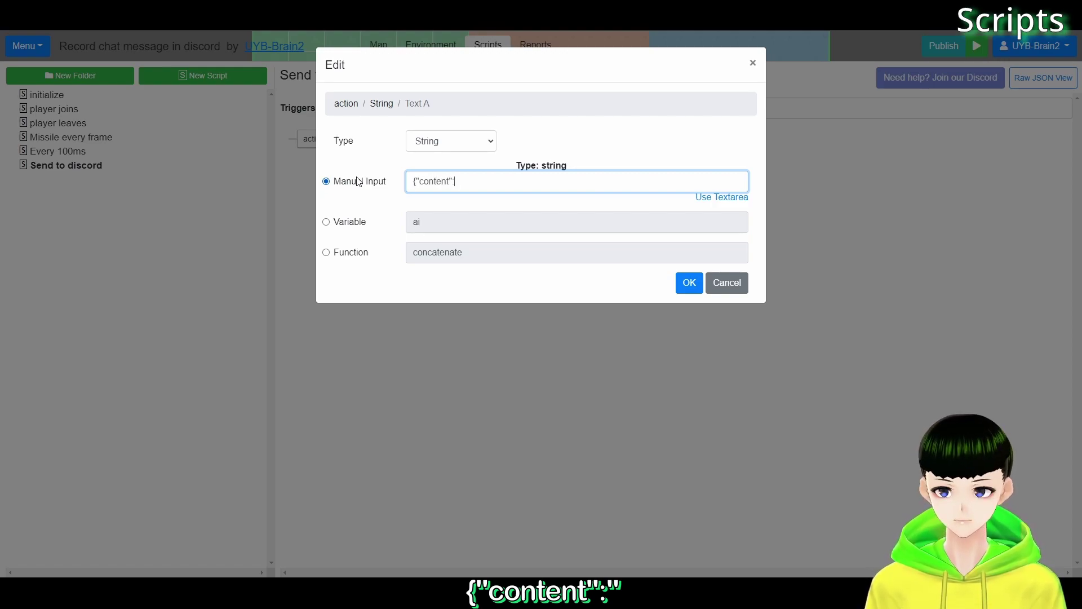
pyautogui.write(':"')
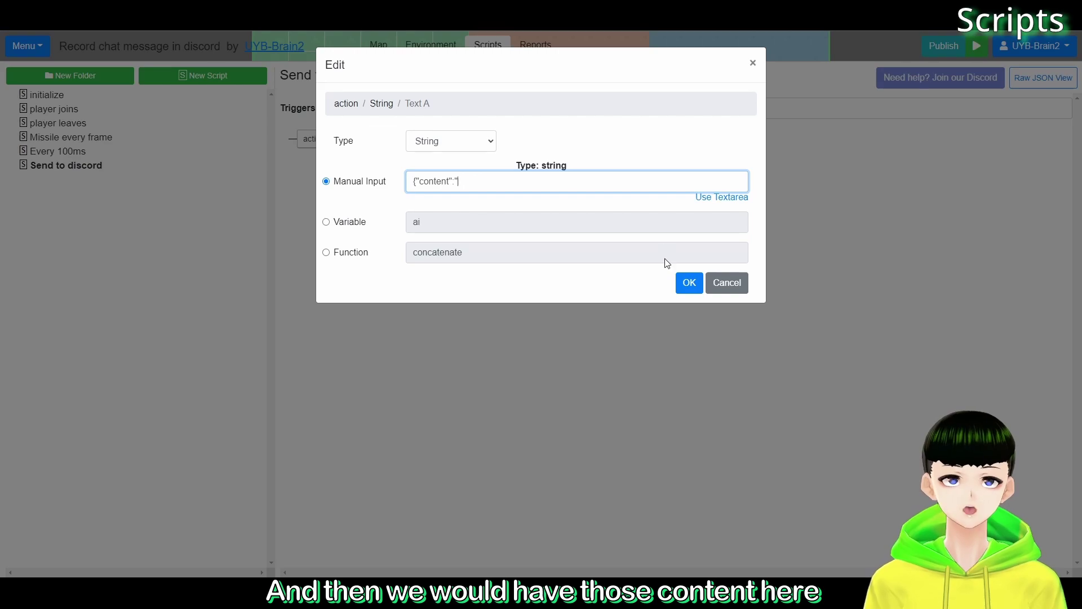
pyautogui.click(689, 282)
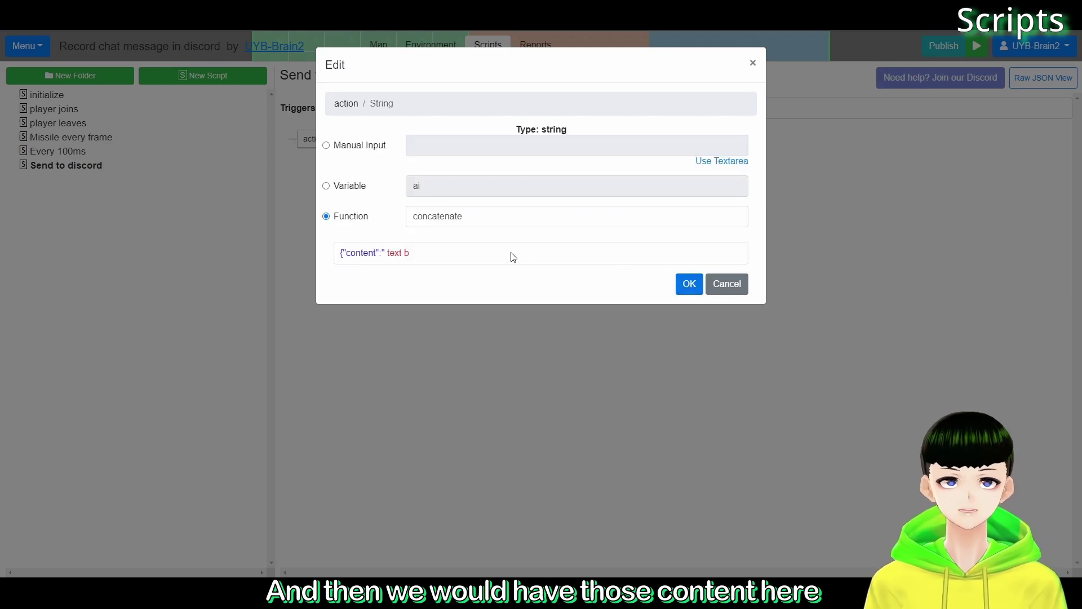
# Make text b a nested concatenate ending with the closing "} text
pyautogui.click(405, 257)
pyautogui.click(349, 255)
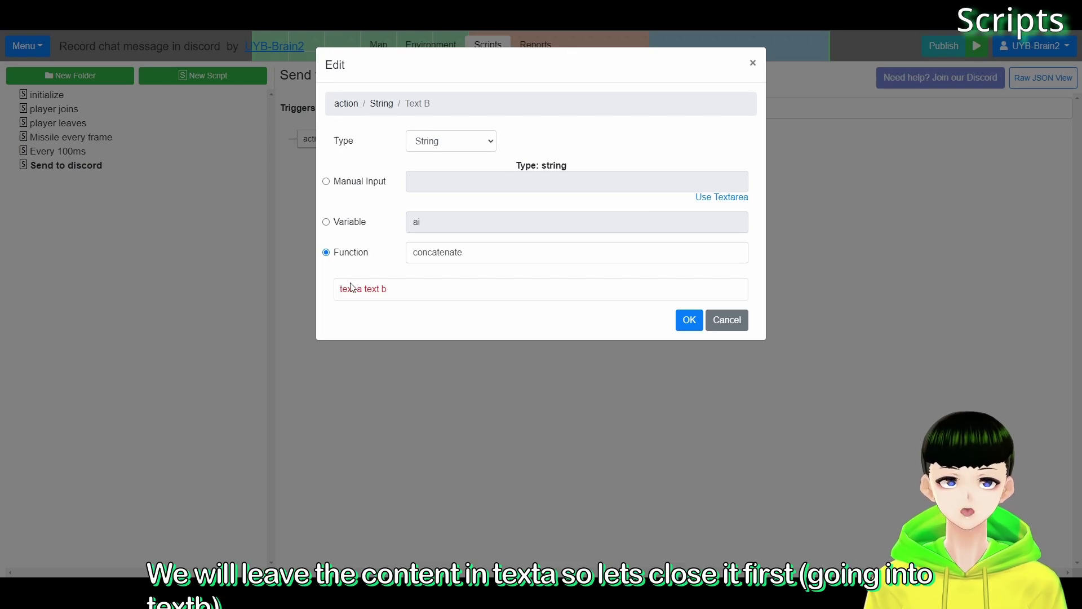
pyautogui.click(387, 294)
pyautogui.click(396, 186)
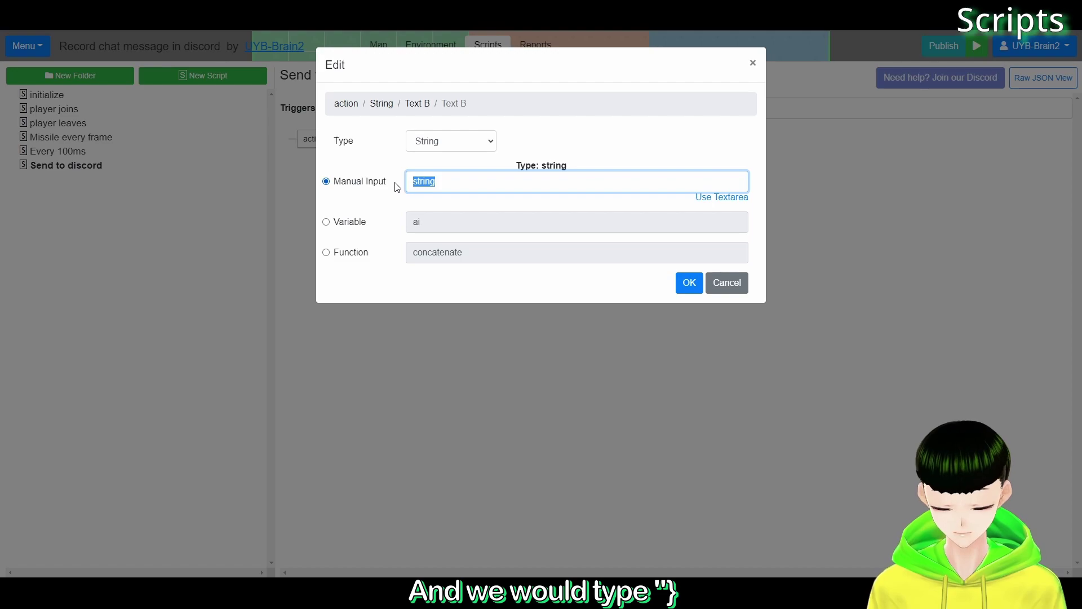
pyautogui.write('"')
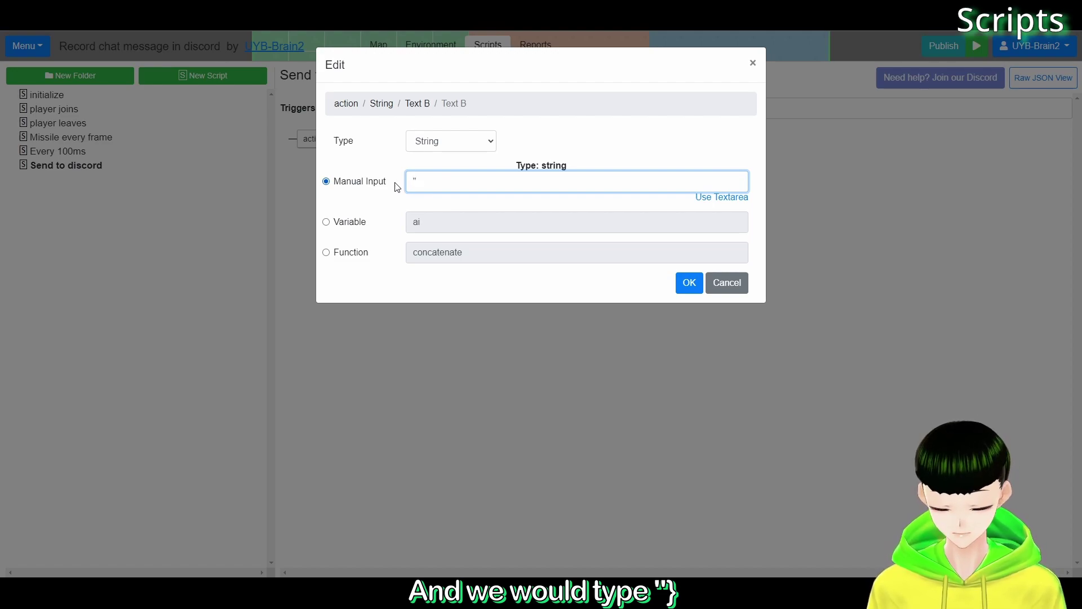
pyautogui.write('}')
pyautogui.click(689, 283)
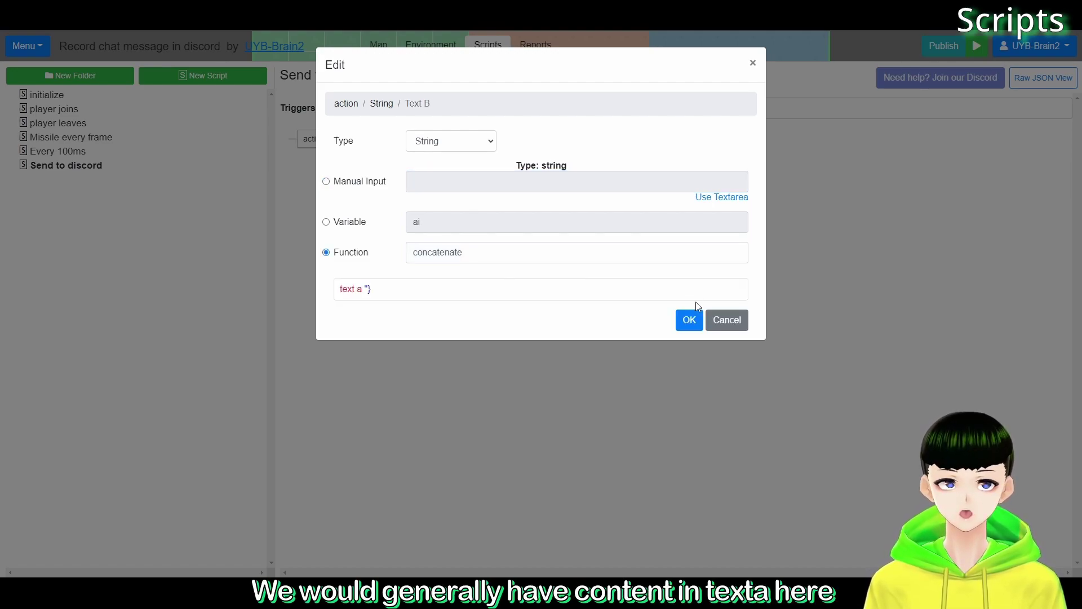
pyautogui.click(691, 317)
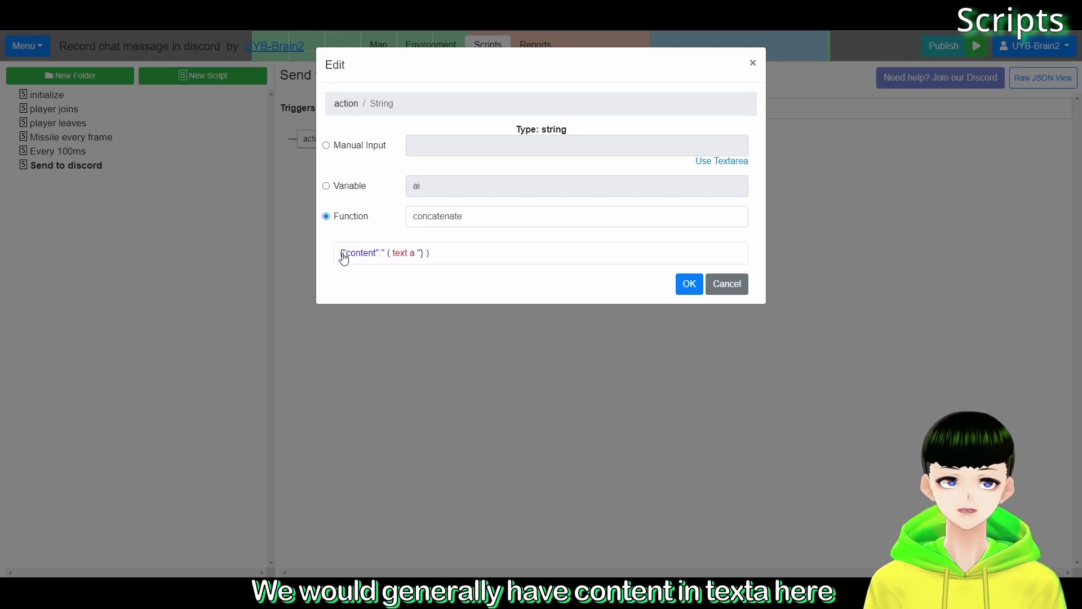
# Turn inner text a into a concatenate starting with the triggering player's name
pyautogui.click(409, 262)
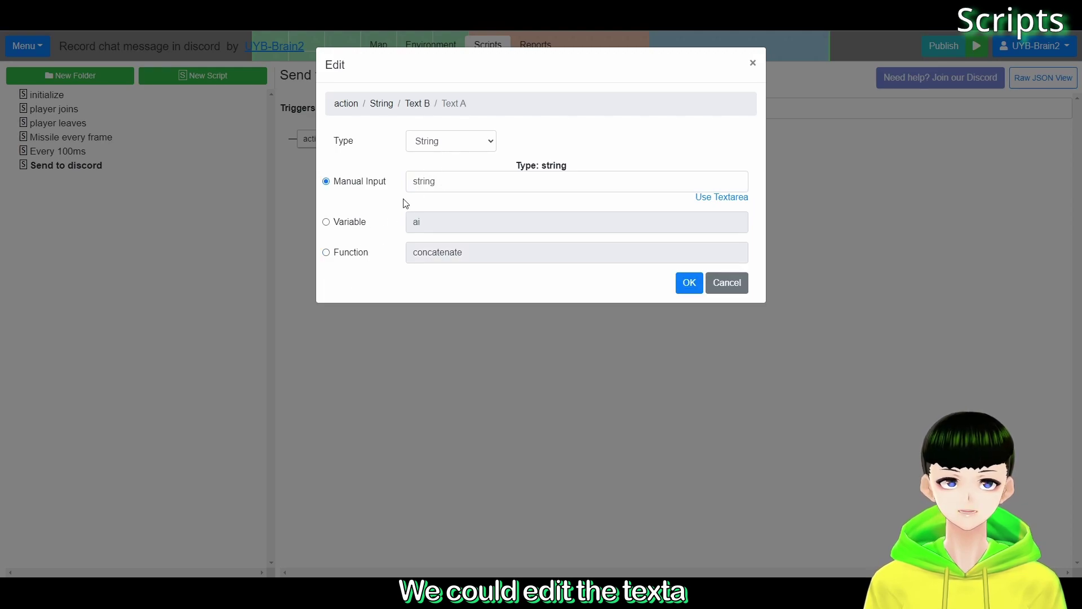
pyautogui.click(348, 256)
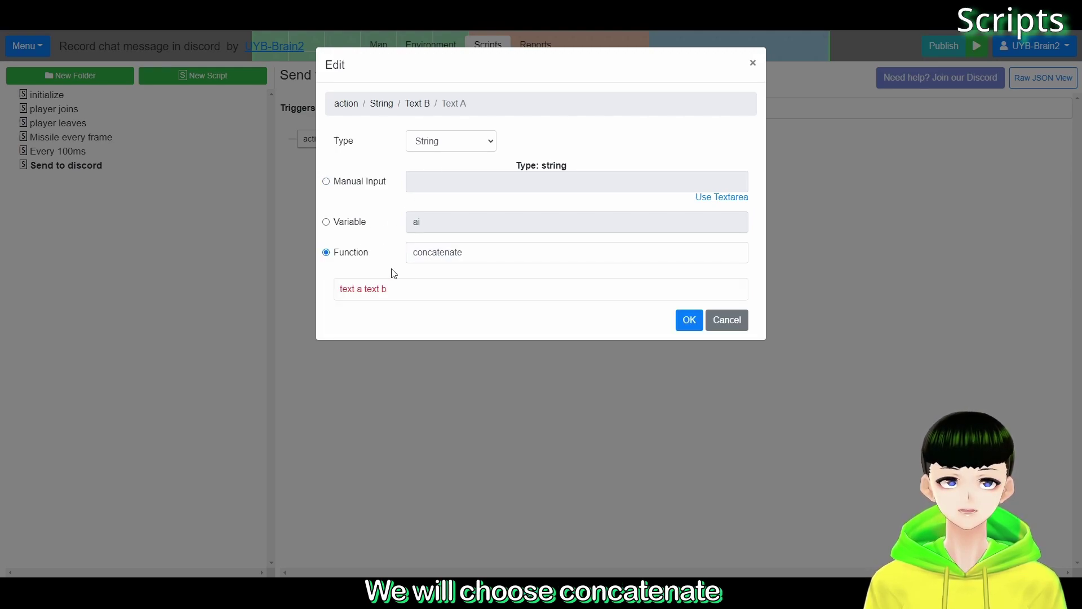
pyautogui.click(346, 290)
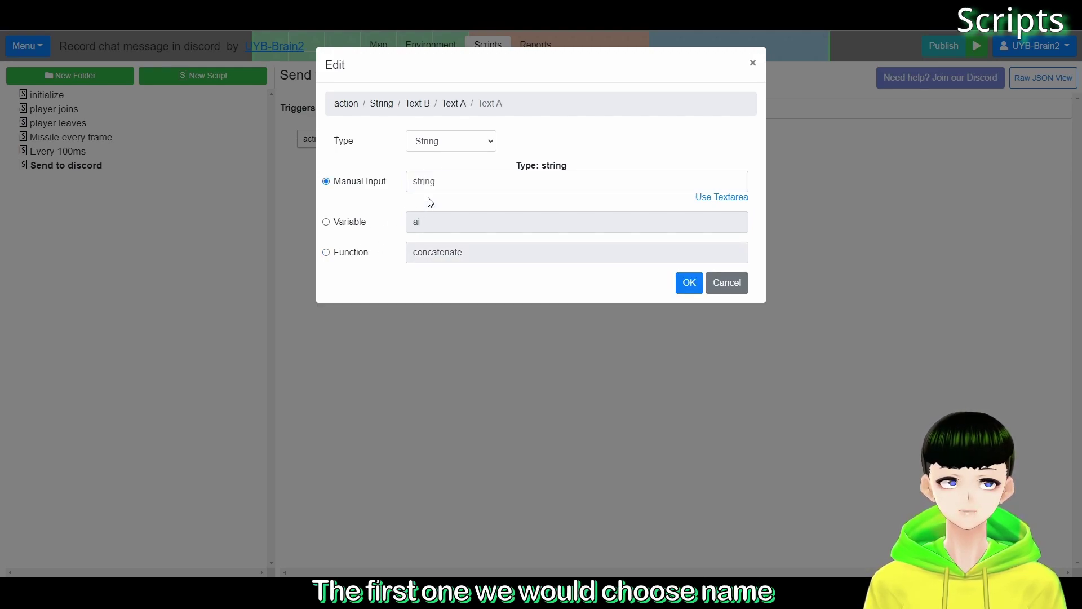
pyautogui.click(355, 252)
pyautogui.click(484, 245)
pyautogui.moveTo(484, 243); pyautogui.dragTo(398, 246)
pyautogui.write('name')
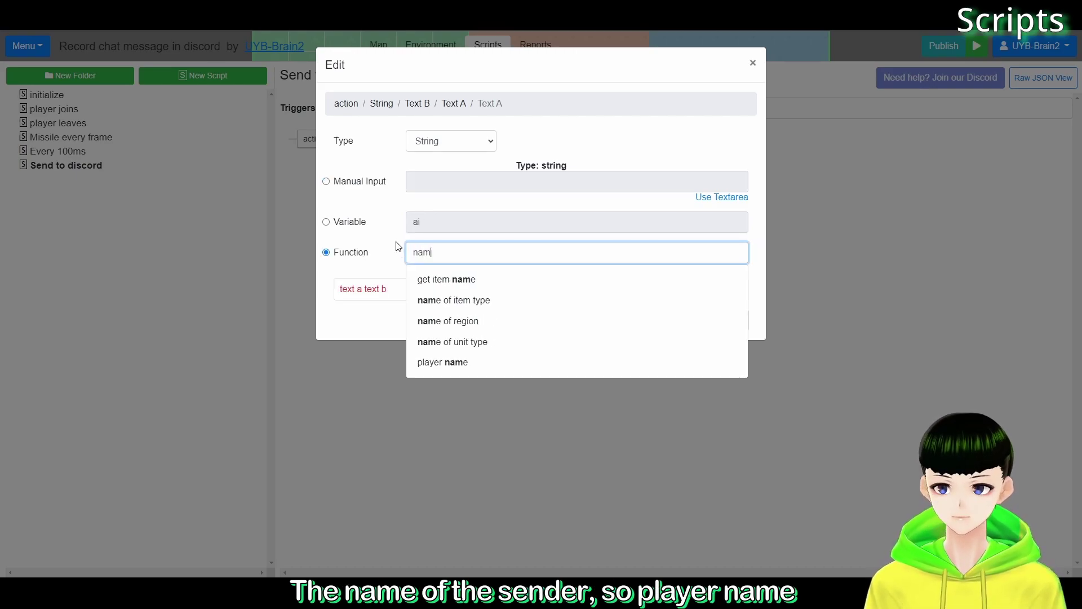
pyautogui.click(446, 371)
pyautogui.click(364, 289)
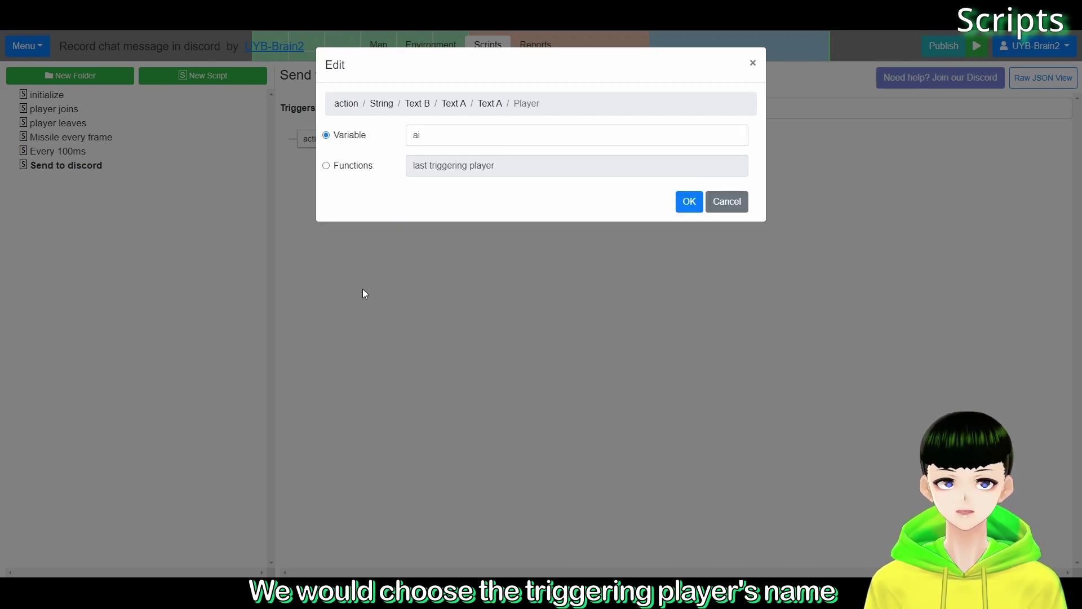
pyautogui.click(371, 163)
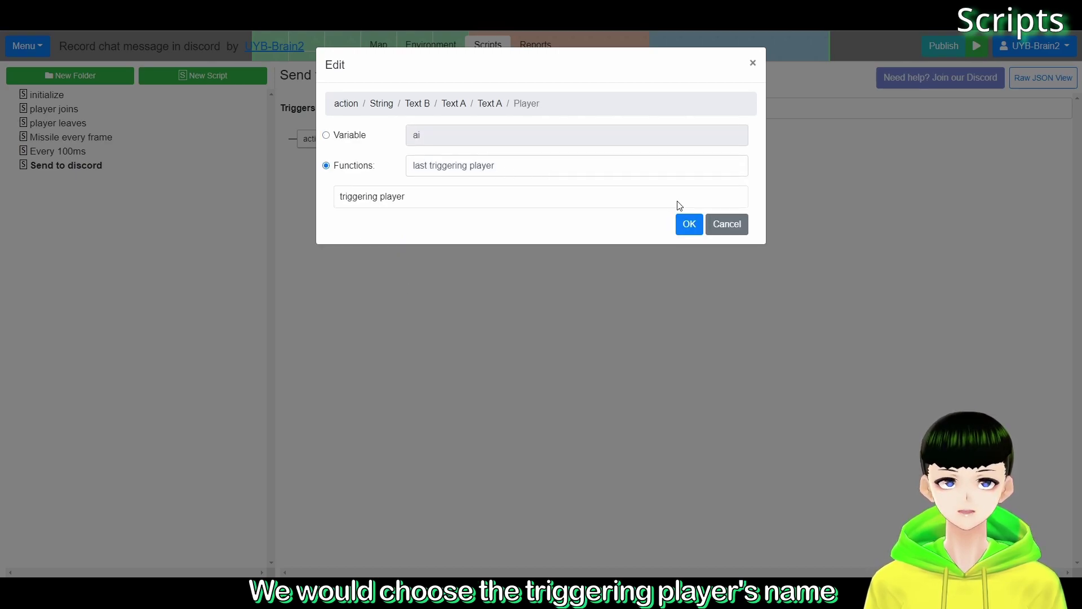
pyautogui.click(689, 224)
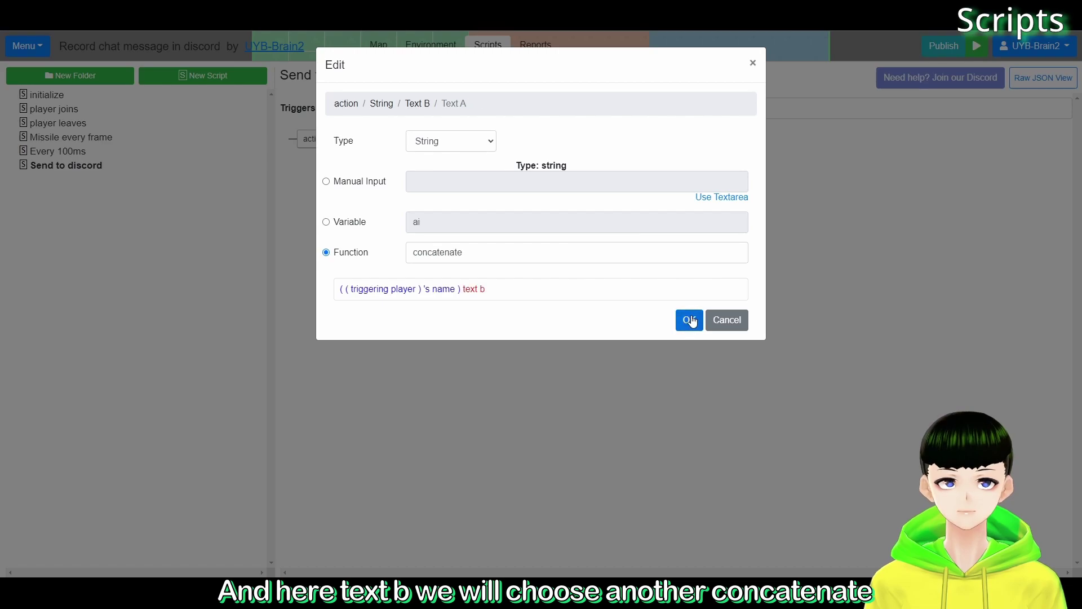
# Make the second text part a concatenate whose first piece is the ':' separator
pyautogui.click(476, 290)
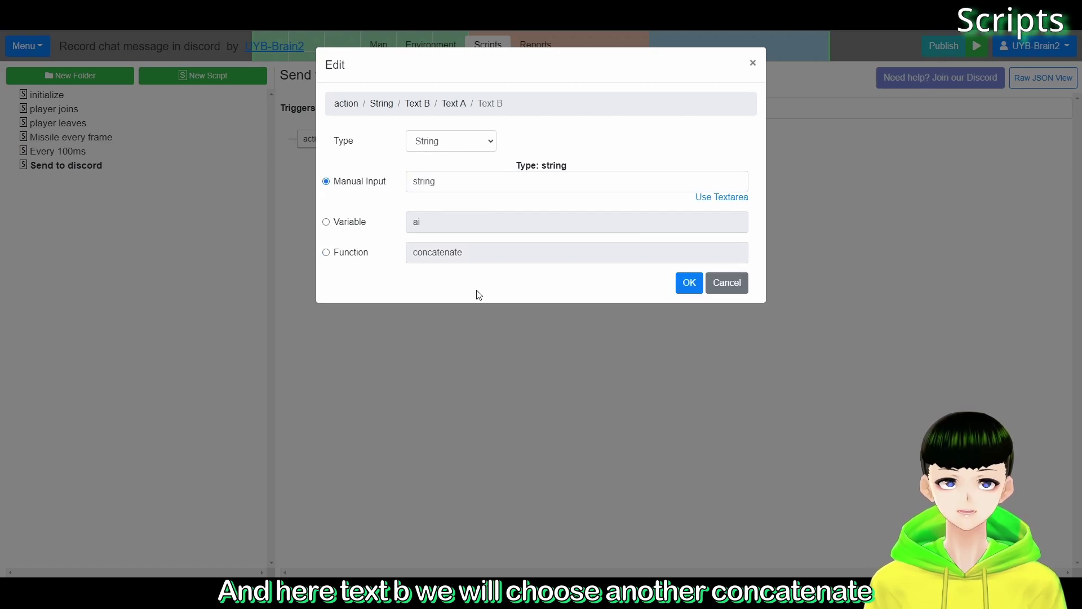
pyautogui.click(339, 253)
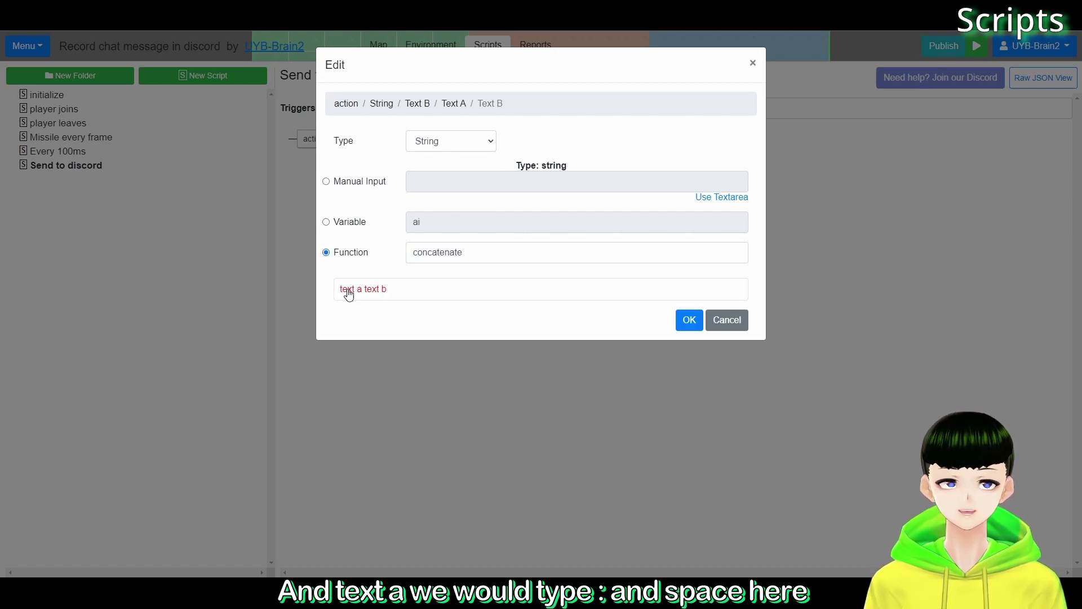
pyautogui.click(349, 290)
pyautogui.click(375, 186)
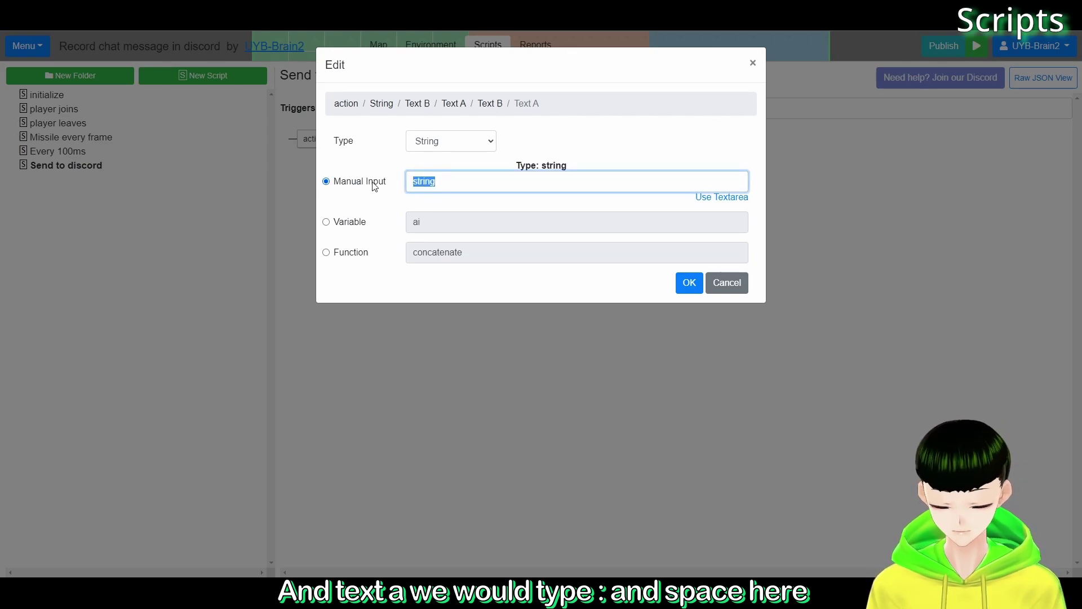
pyautogui.write(':')
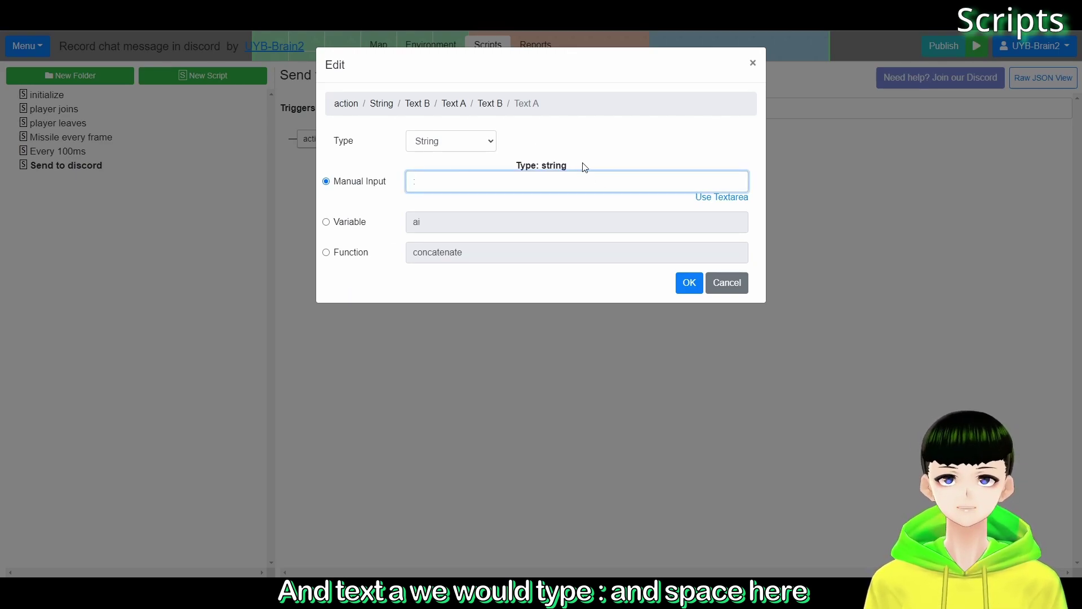
pyautogui.click(686, 282)
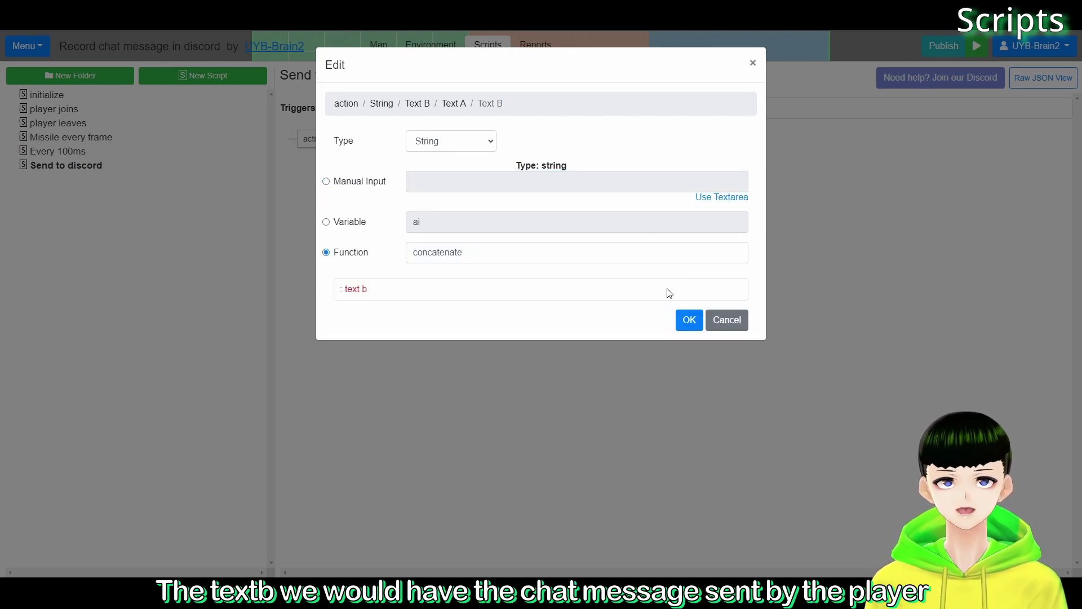
# Set the second piece to the last chat message sent by the triggering player
pyautogui.click(362, 290)
pyautogui.click(353, 254)
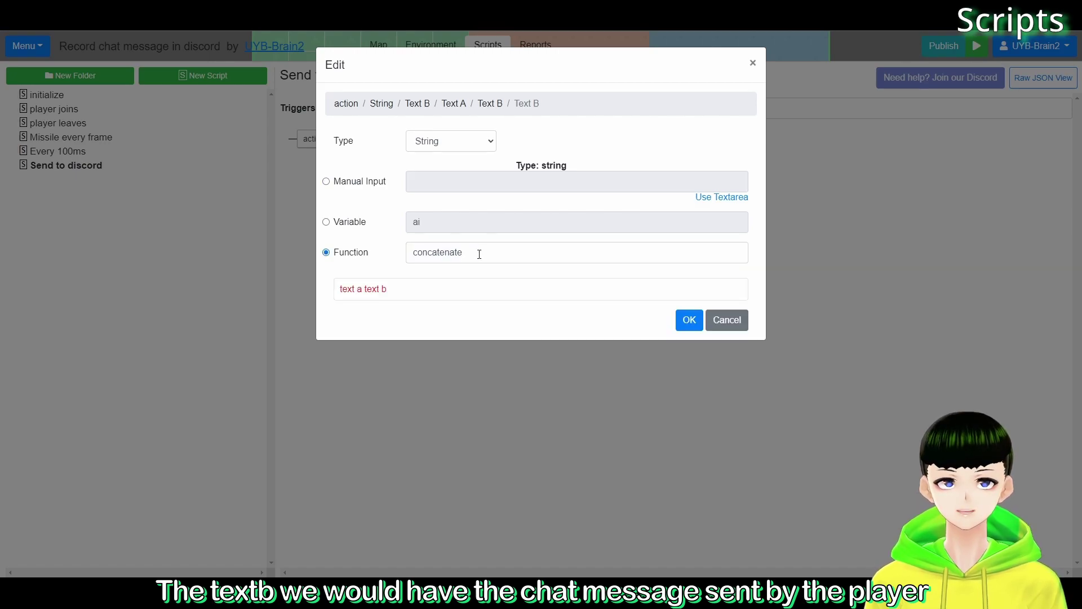
pyautogui.click(479, 252)
pyautogui.write('chat')
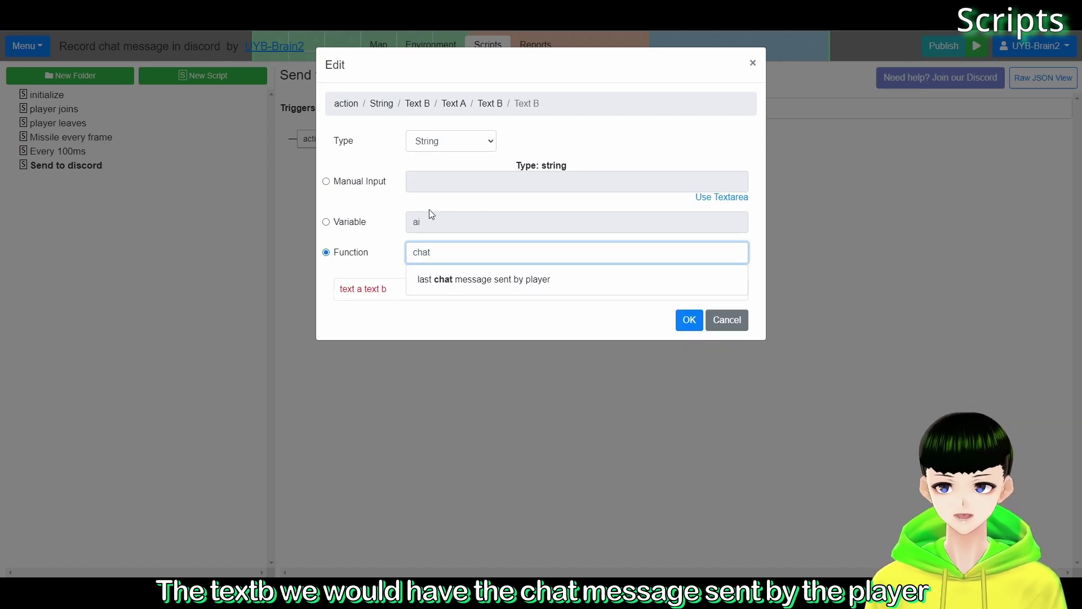
pyautogui.click(505, 280)
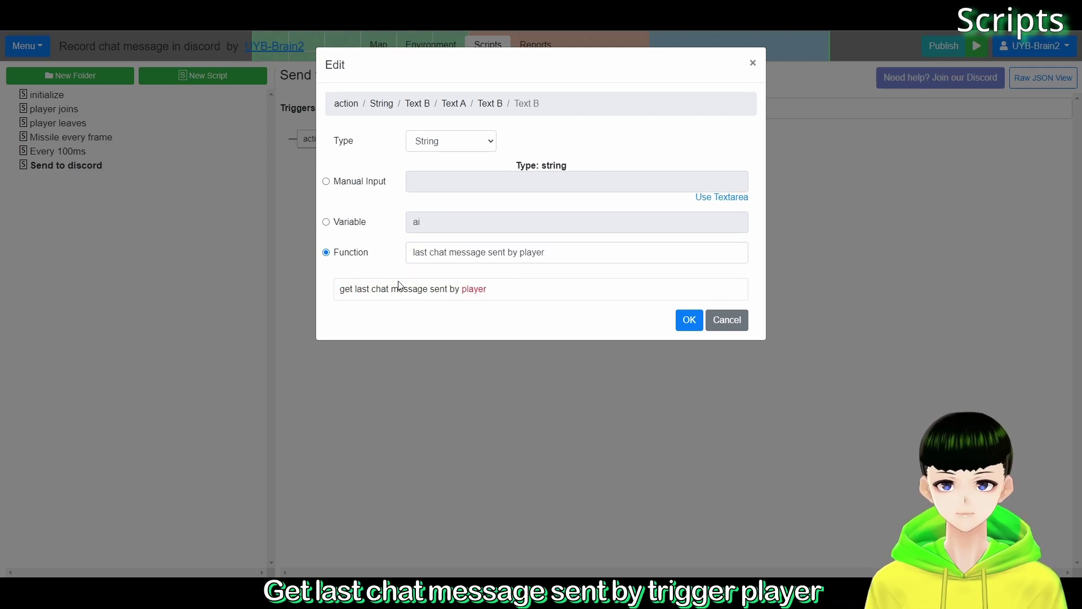
pyautogui.click(474, 290)
pyautogui.click(381, 165)
pyautogui.click(495, 165)
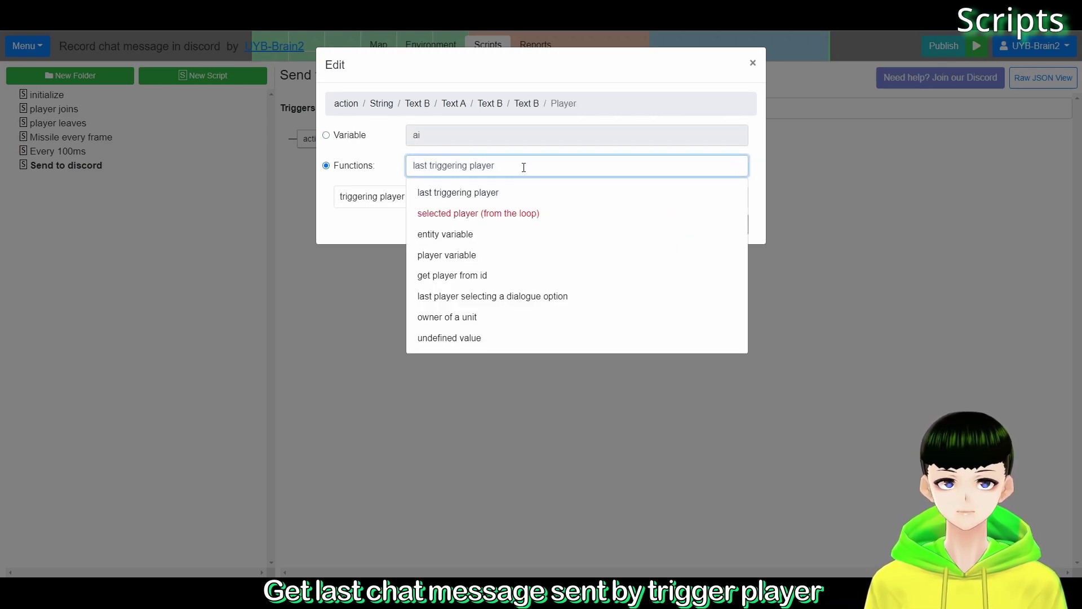
pyautogui.click(500, 191)
pyautogui.click(689, 224)
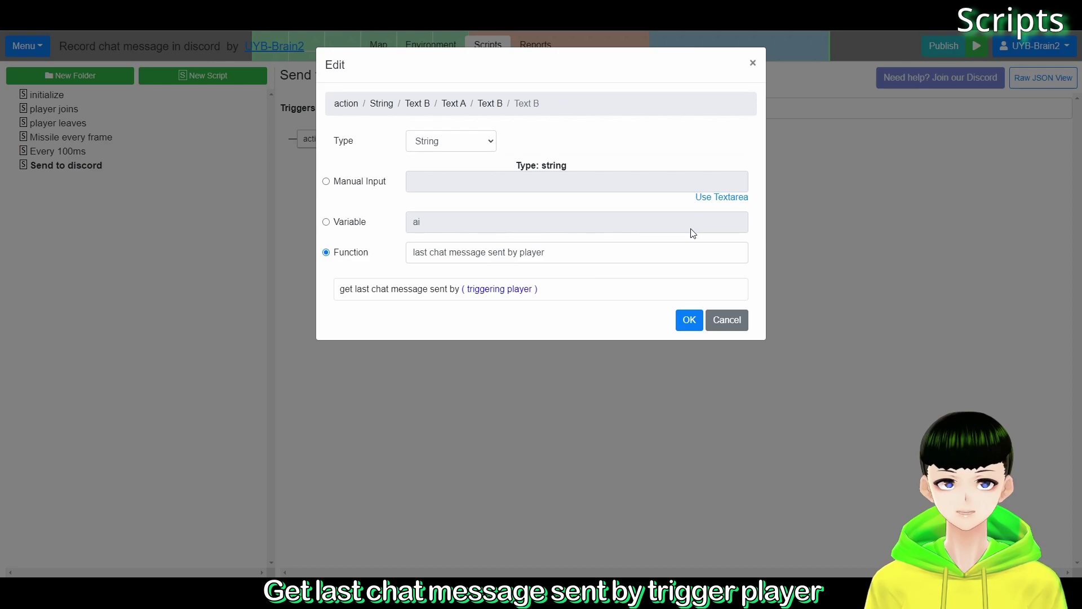
pyautogui.click(689, 320)
pyautogui.click(690, 319)
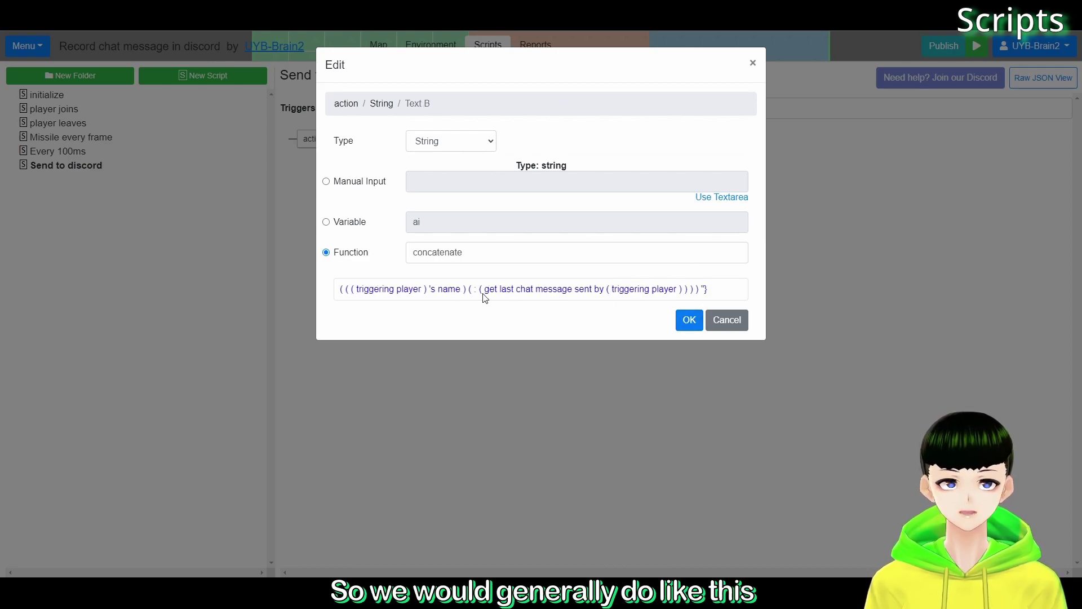
pyautogui.click(689, 319)
pyautogui.click(689, 292)
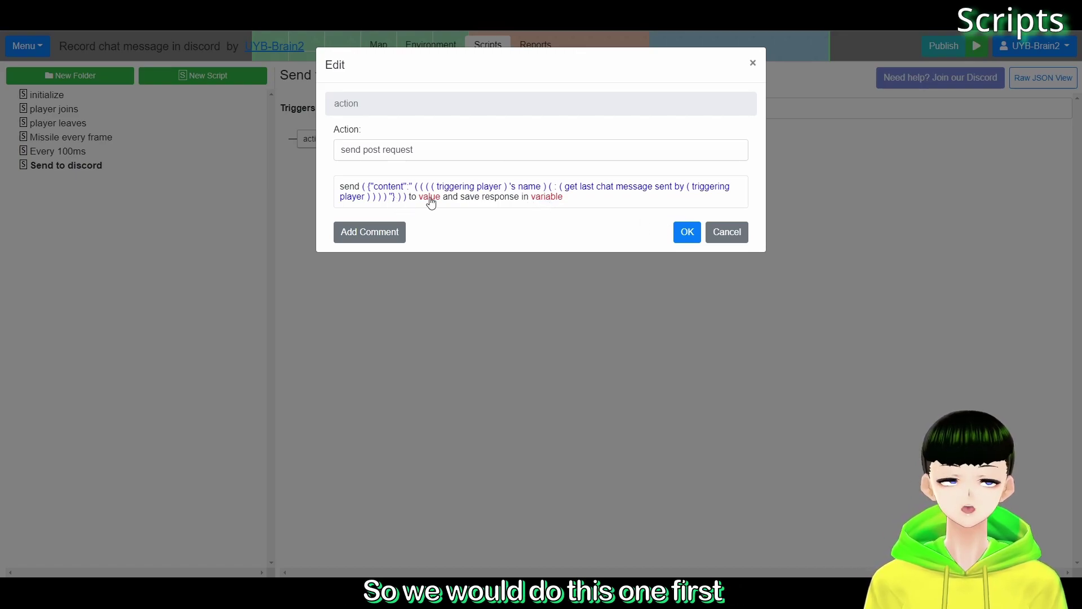
# Save the post request action and open the Discord test channel's integrations
pyautogui.click(687, 233)
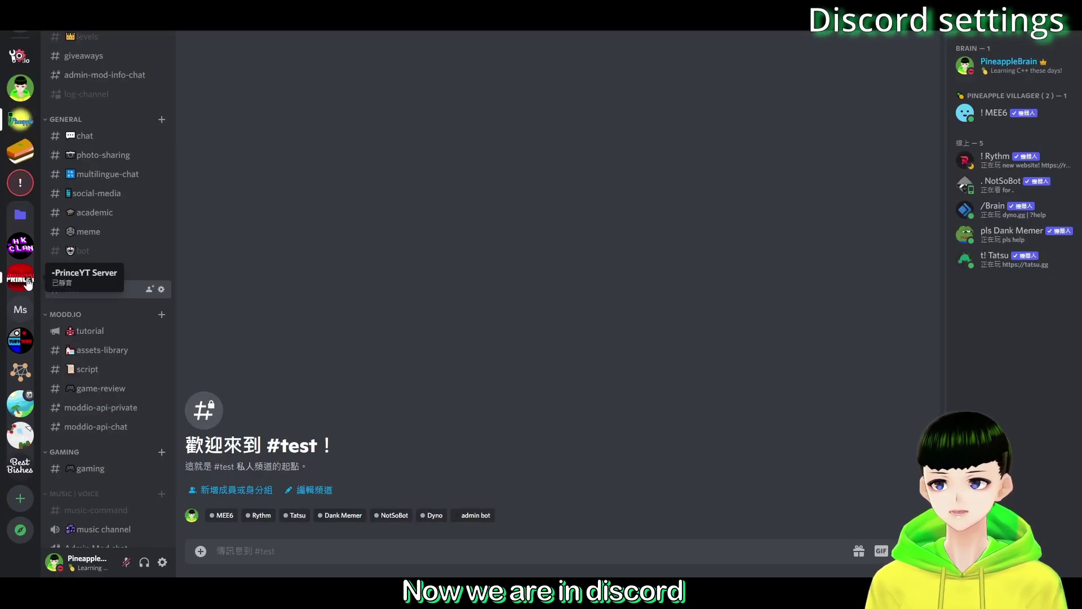
pyautogui.click(162, 289)
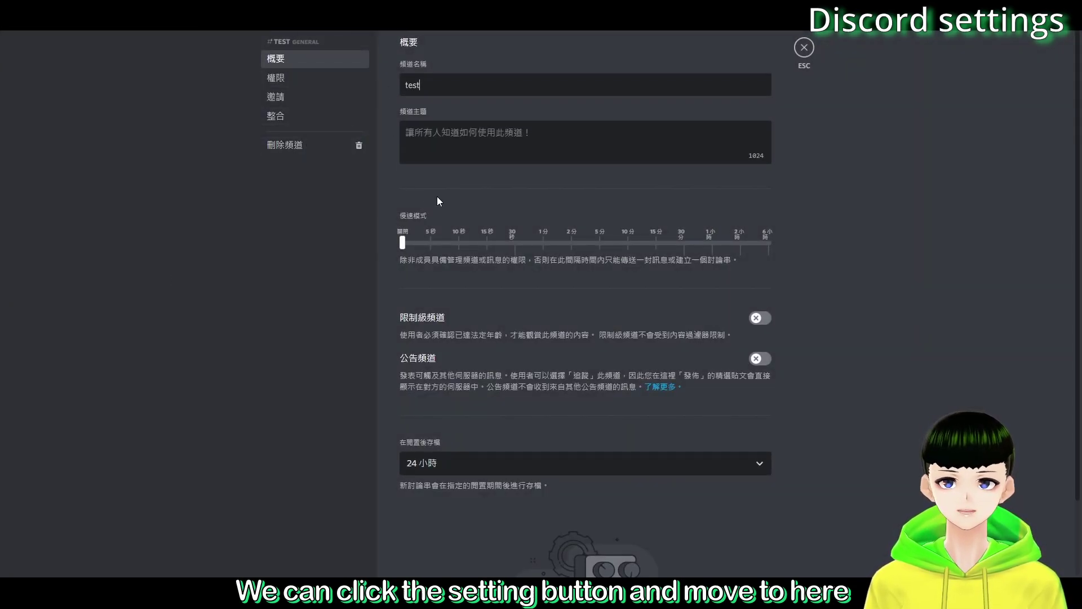
pyautogui.click(282, 117)
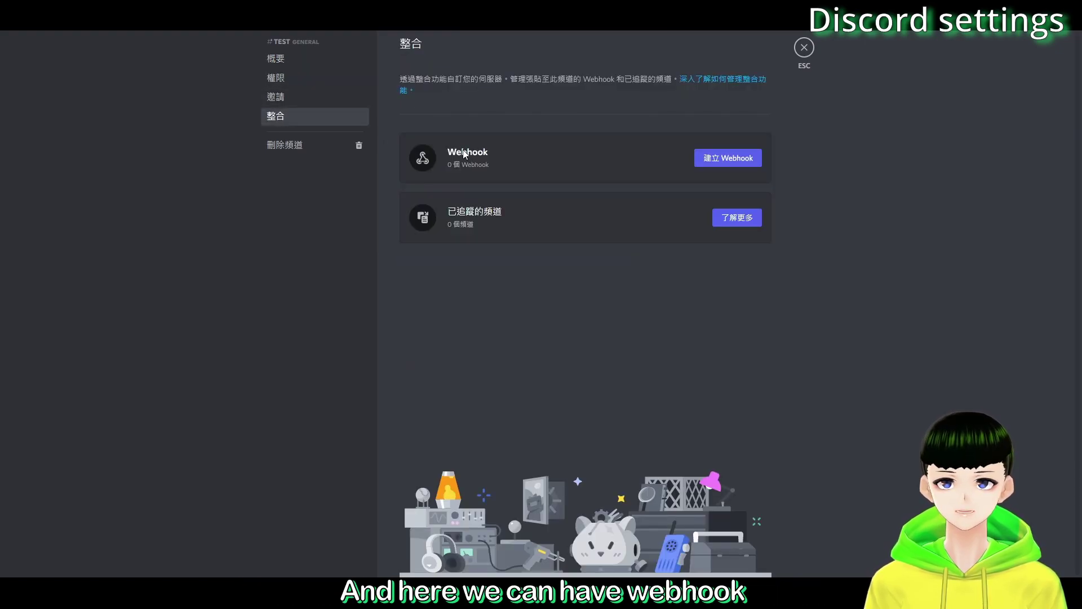
# Create a webhook named 'Chat Overseer' with a custom avatar and save it
pyautogui.click(729, 161)
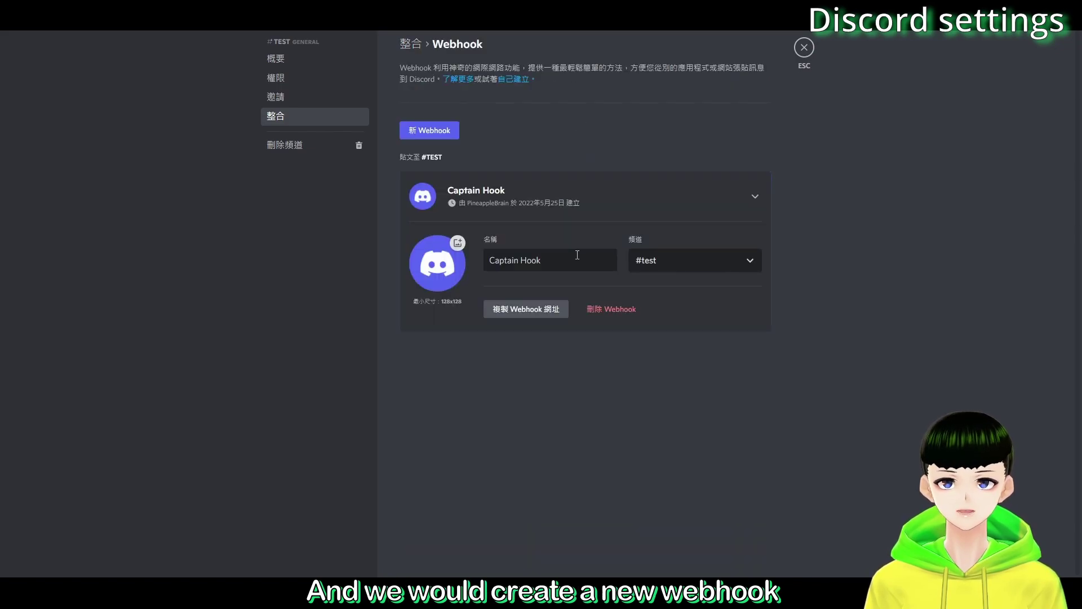
pyautogui.moveTo(562, 260); pyautogui.dragTo(439, 259)
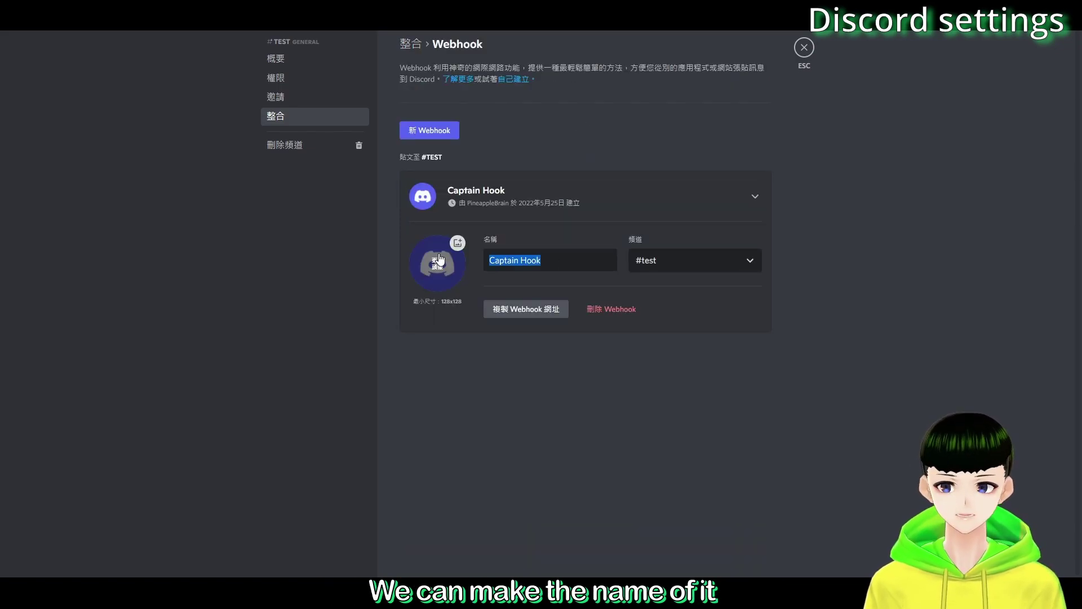
pyautogui.write('C')
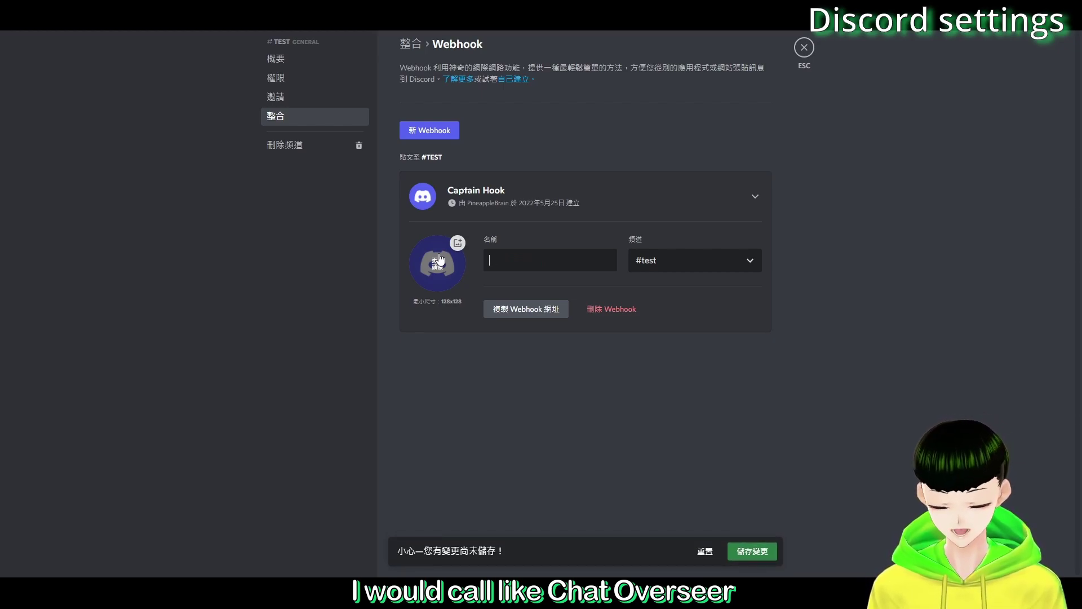
pyautogui.write('hat Overseer')
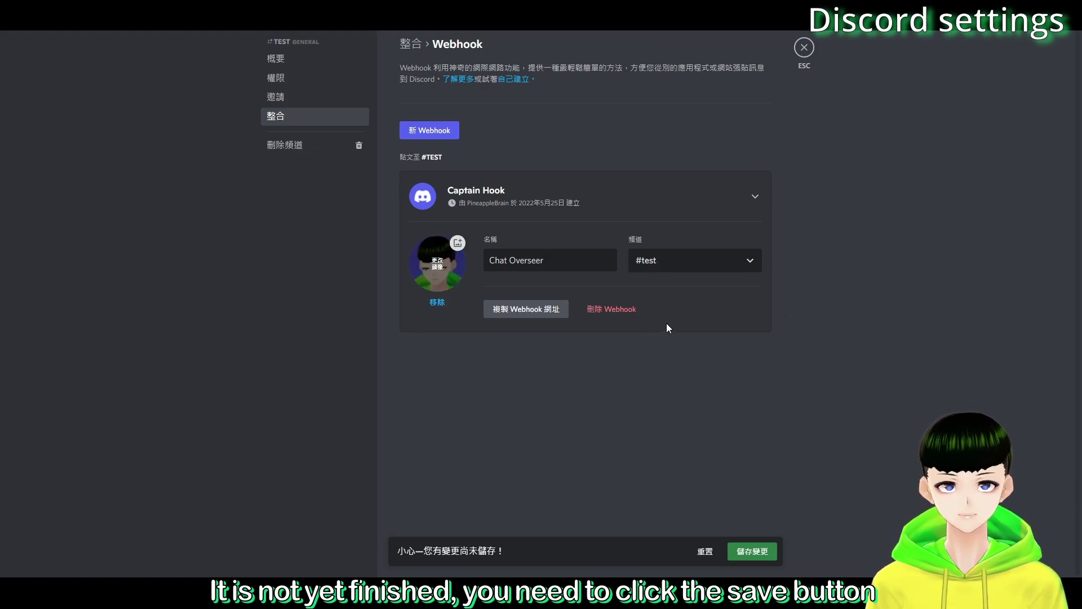
pyautogui.click(758, 552)
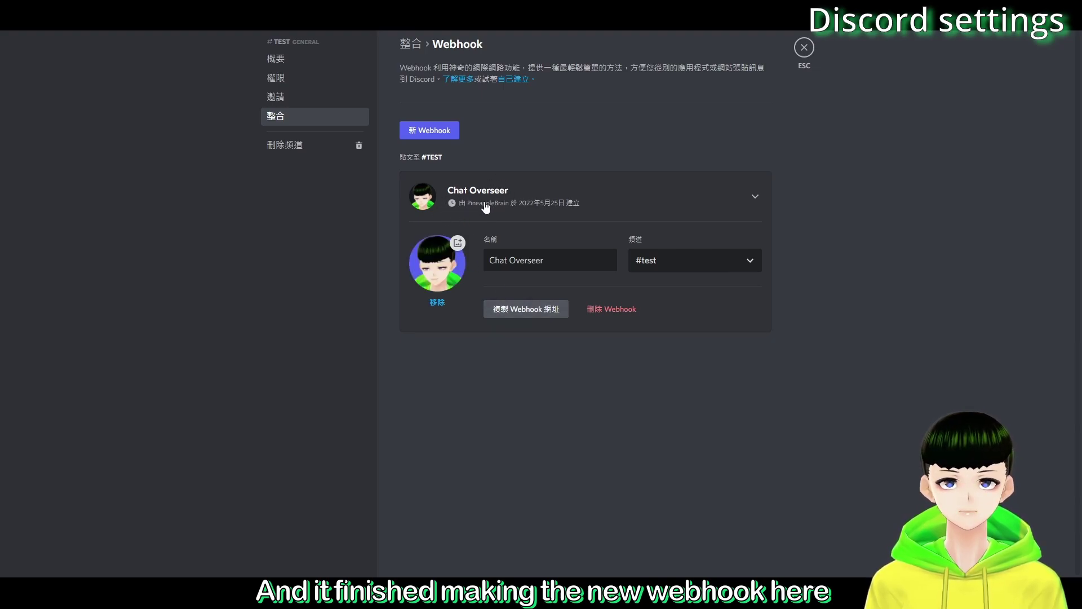
# Copy the webhook URL, paste it as the post request's URL, and save the action
pyautogui.click(538, 315)
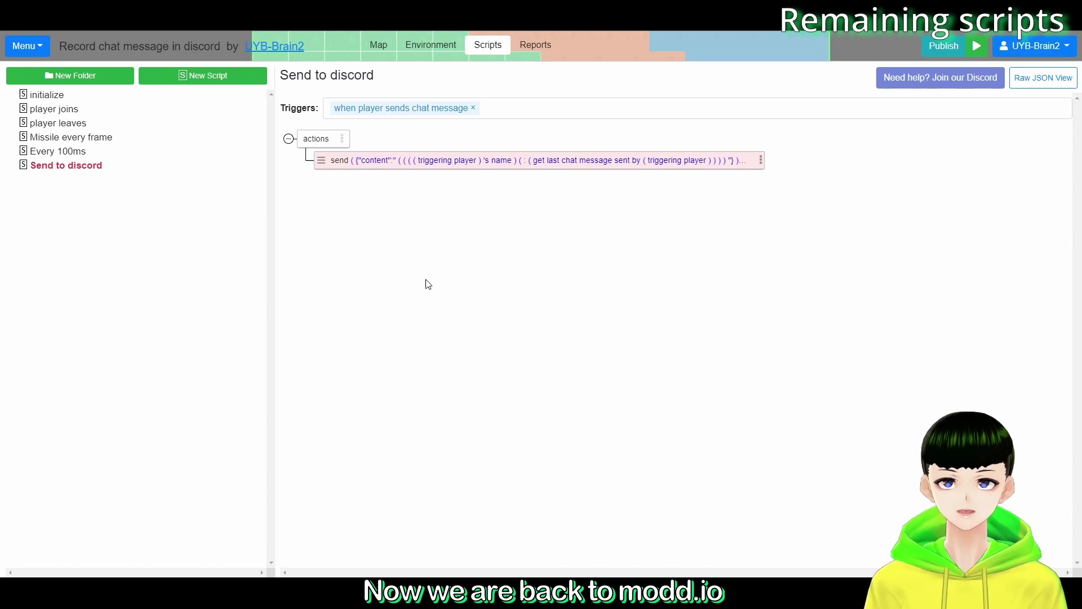
pyautogui.click(366, 163)
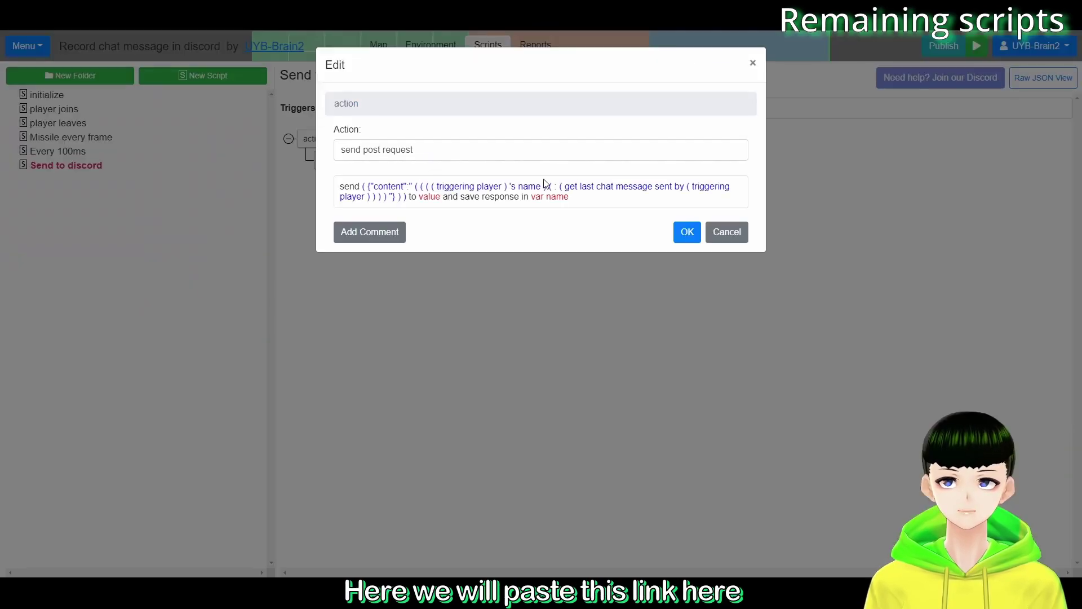
pyautogui.click(423, 199)
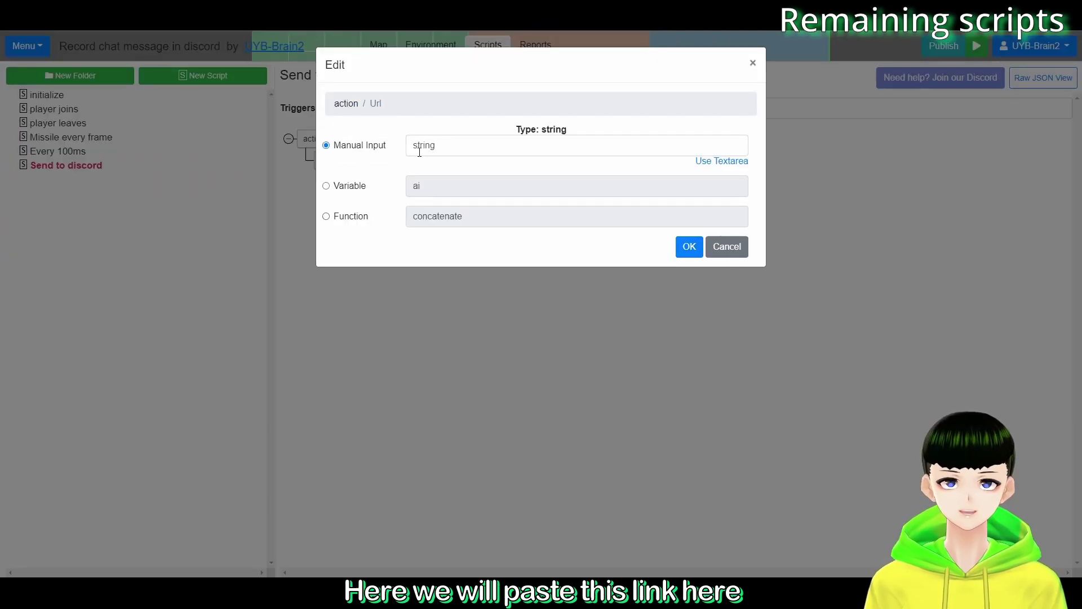
pyautogui.moveTo(342, 151); pyautogui.dragTo(384, 150)
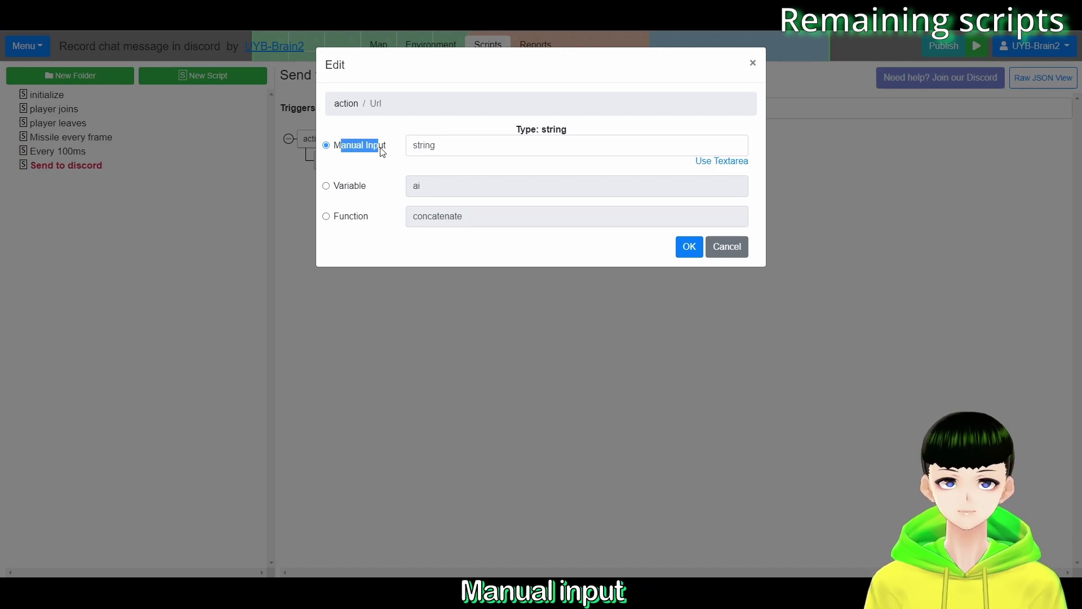
pyautogui.click(457, 145)
pyautogui.hotkey('ctrl', 'v')
pyautogui.click(688, 248)
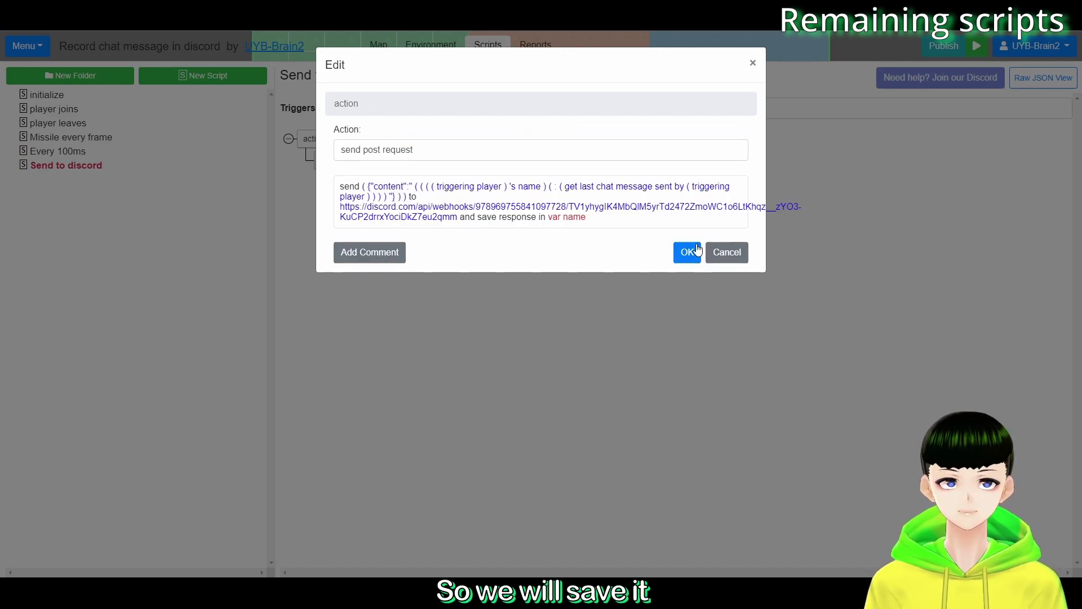
pyautogui.click(689, 253)
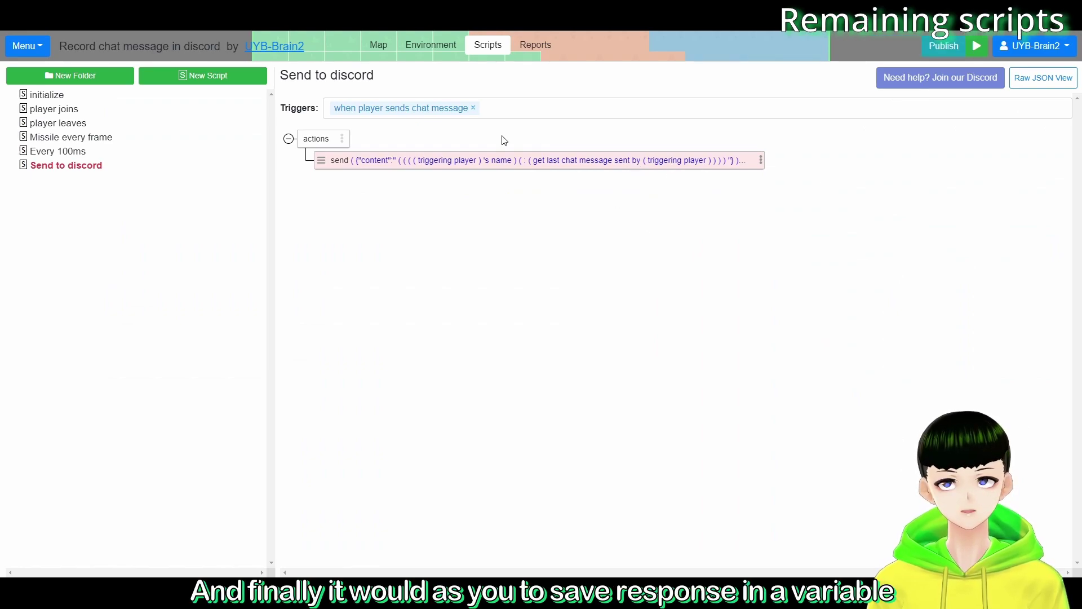
# Add a global variable named 'response' with data type string
pyautogui.click(431, 45)
pyautogui.click(144, 225)
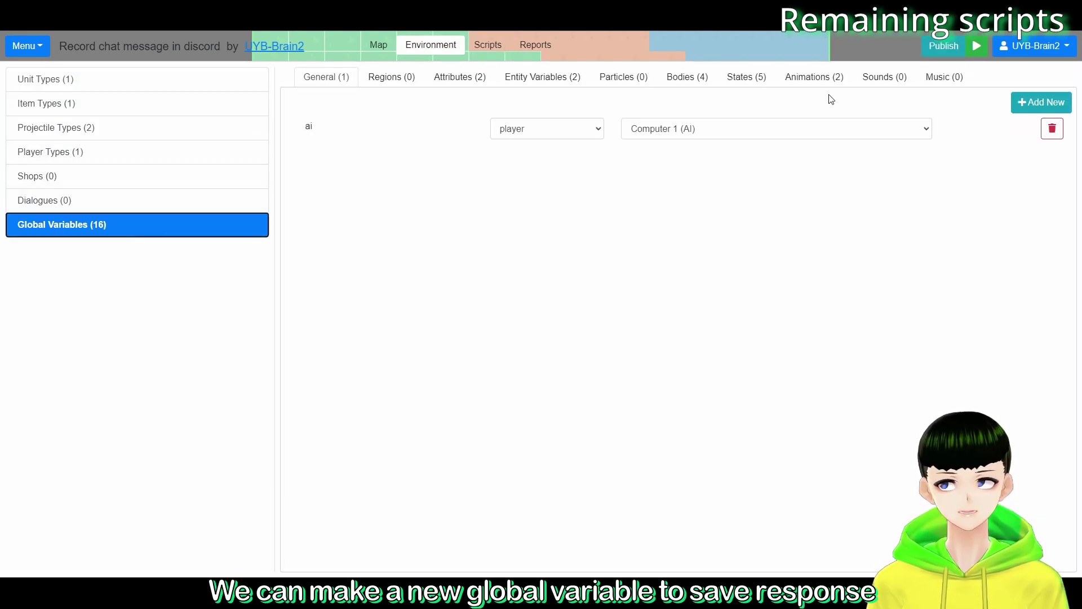
pyautogui.click(1040, 102)
pyautogui.click(536, 111)
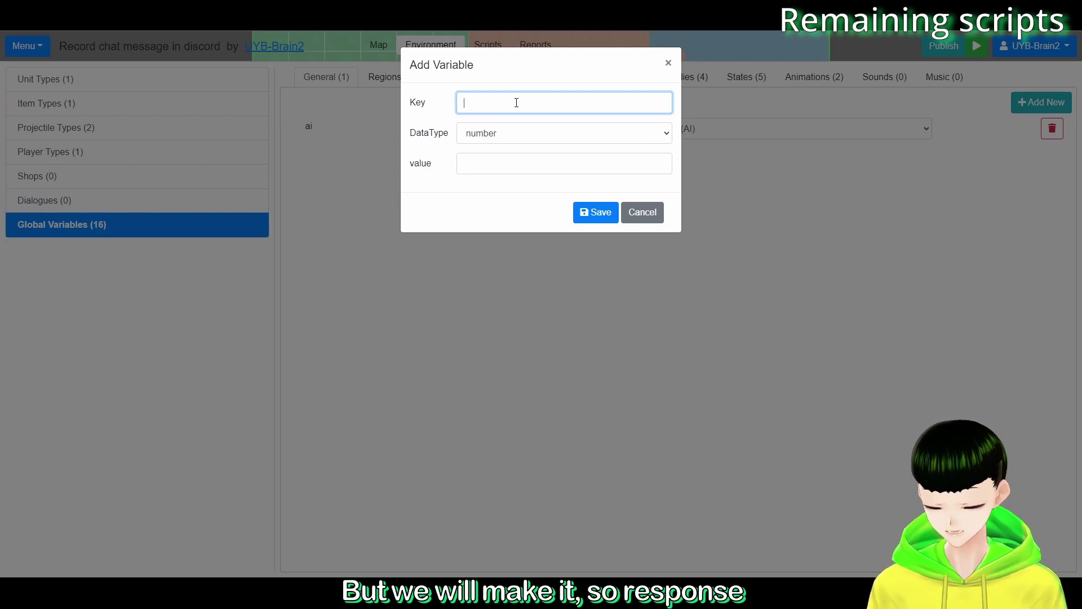
pyautogui.write('response')
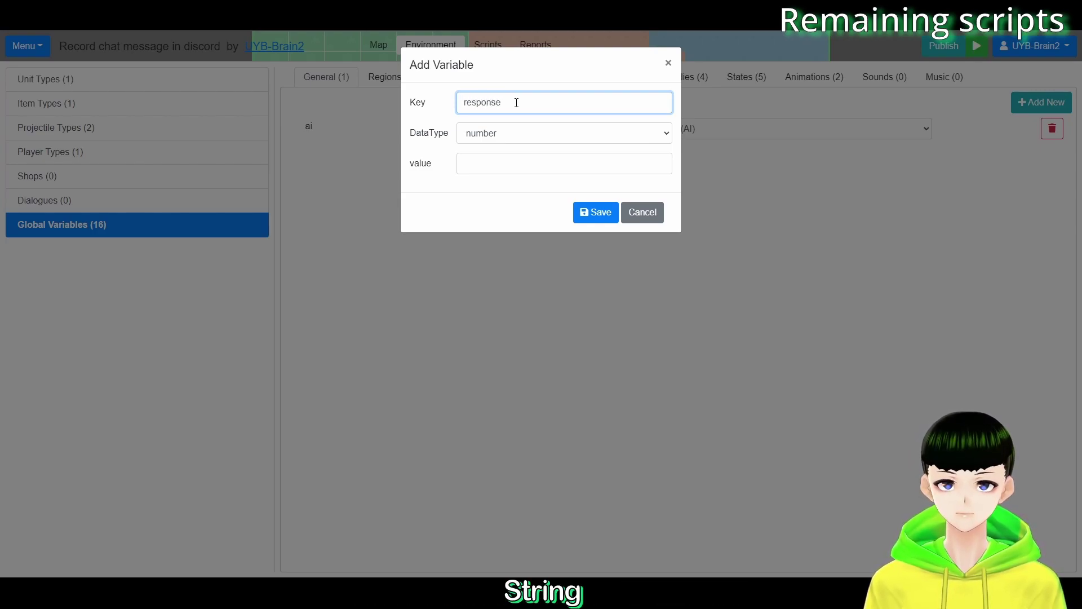
pyautogui.press('Tab')
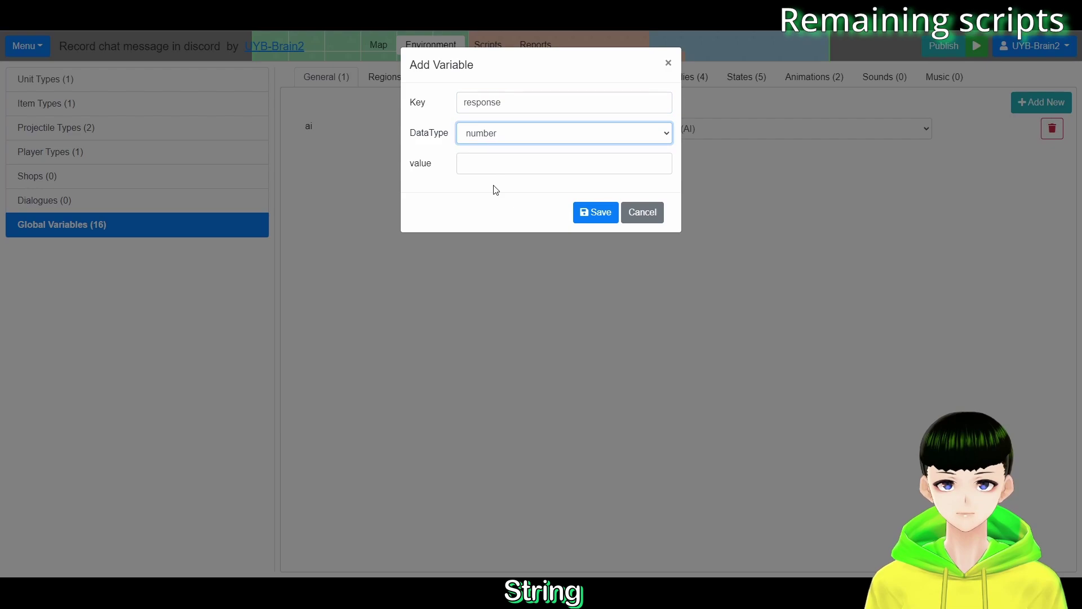
pyautogui.press('s')
pyautogui.click(490, 170)
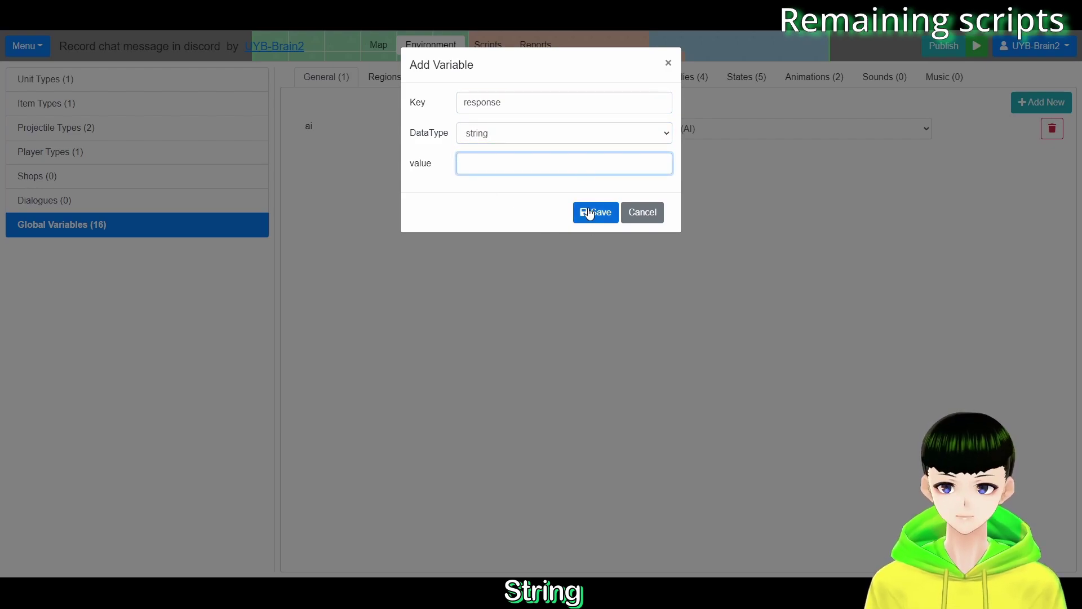
pyautogui.click(594, 212)
pyautogui.click(582, 212)
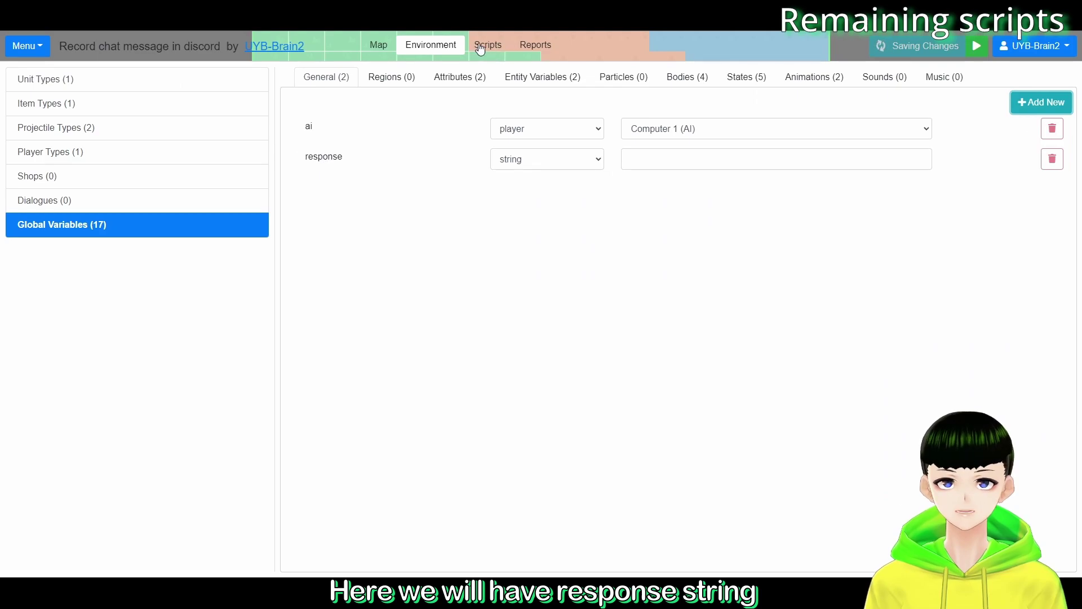
# Set the Send to discord action's variable to 'response' and save it
pyautogui.click(477, 47)
pyautogui.click(71, 166)
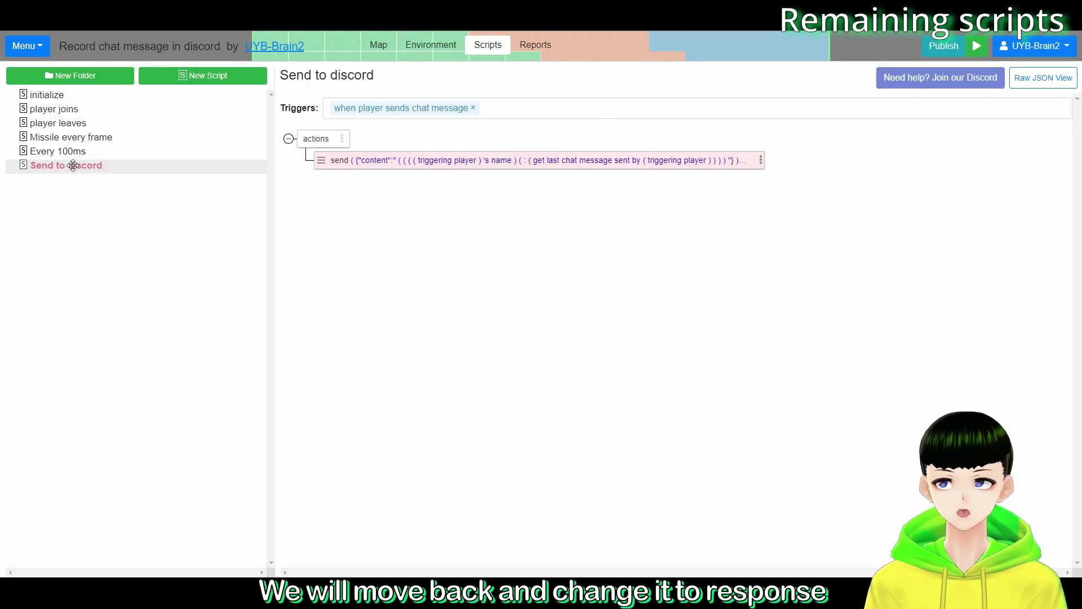
pyautogui.click(504, 158)
pyautogui.click(578, 220)
pyautogui.click(471, 140)
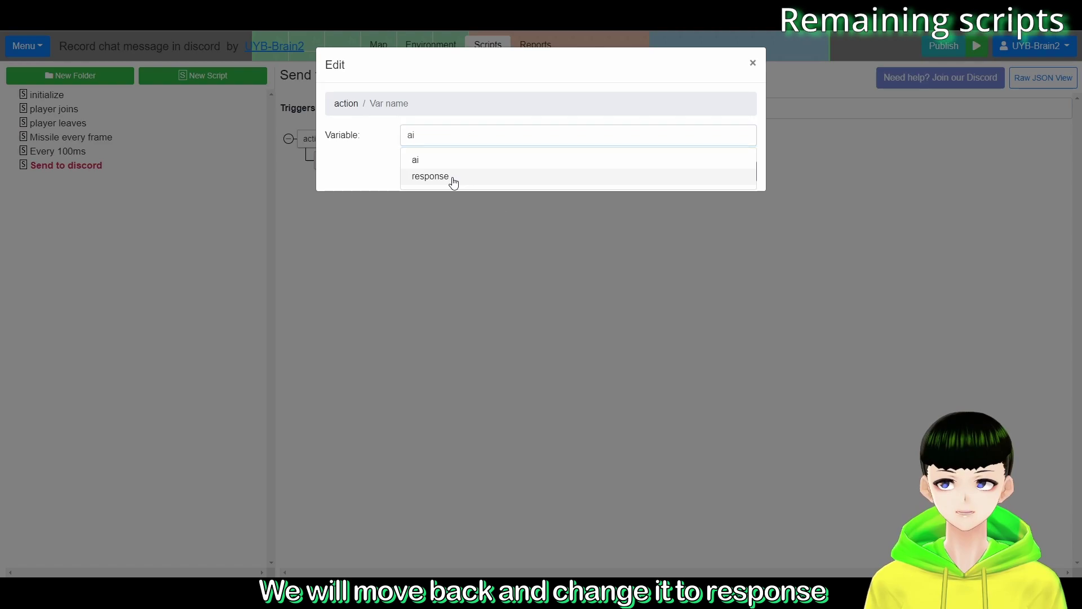
pyautogui.click(452, 179)
pyautogui.click(698, 170)
pyautogui.click(688, 253)
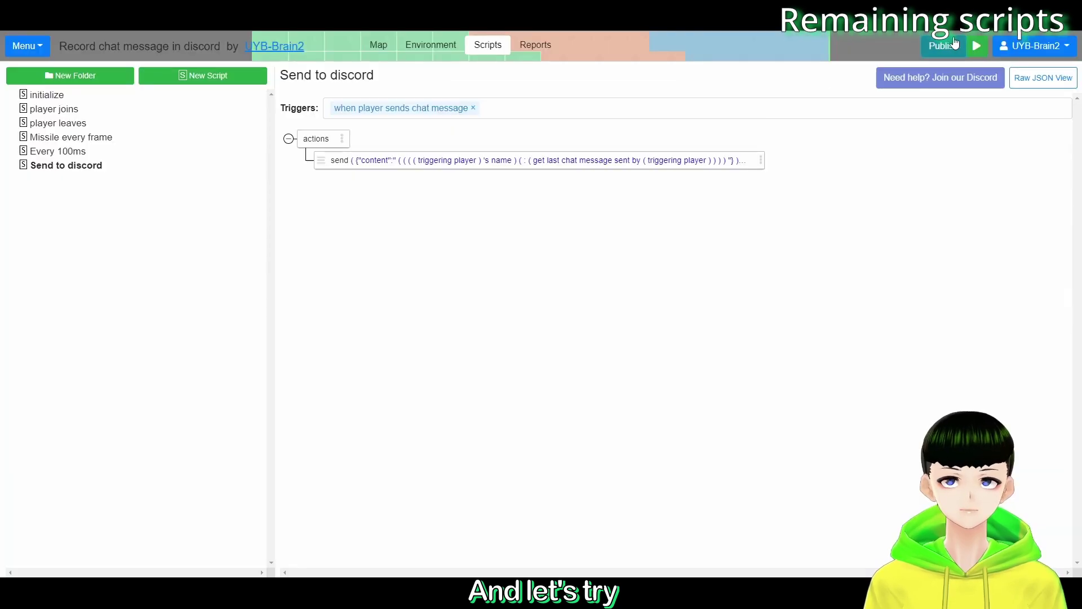
# Publish the game and send 'Hello world' and 'something like this' in chat
pyautogui.click(943, 48)
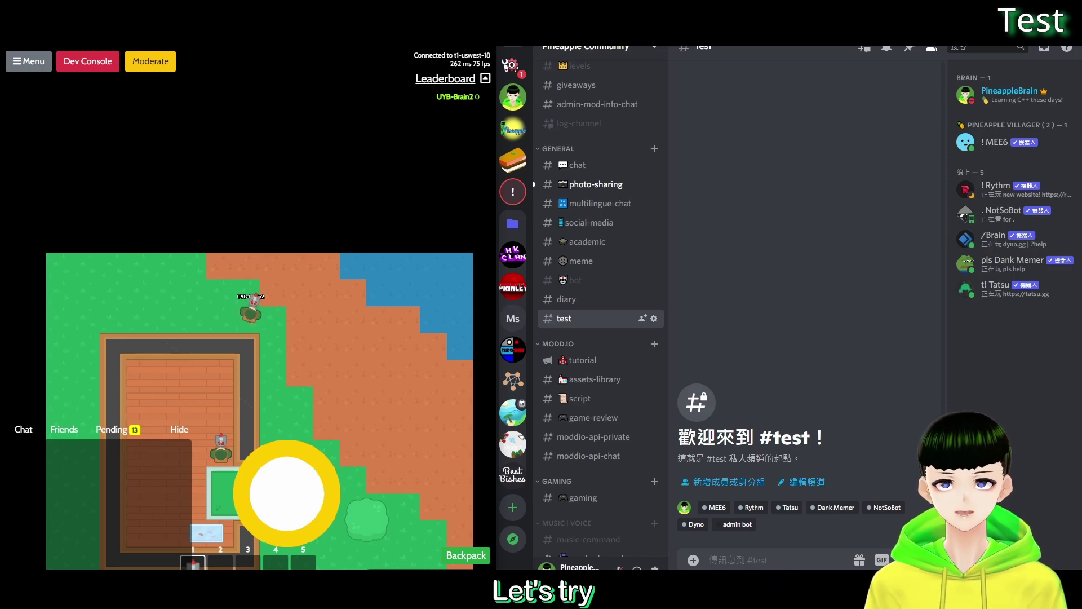
pyautogui.press('Return')
pyautogui.write('Hello wo')
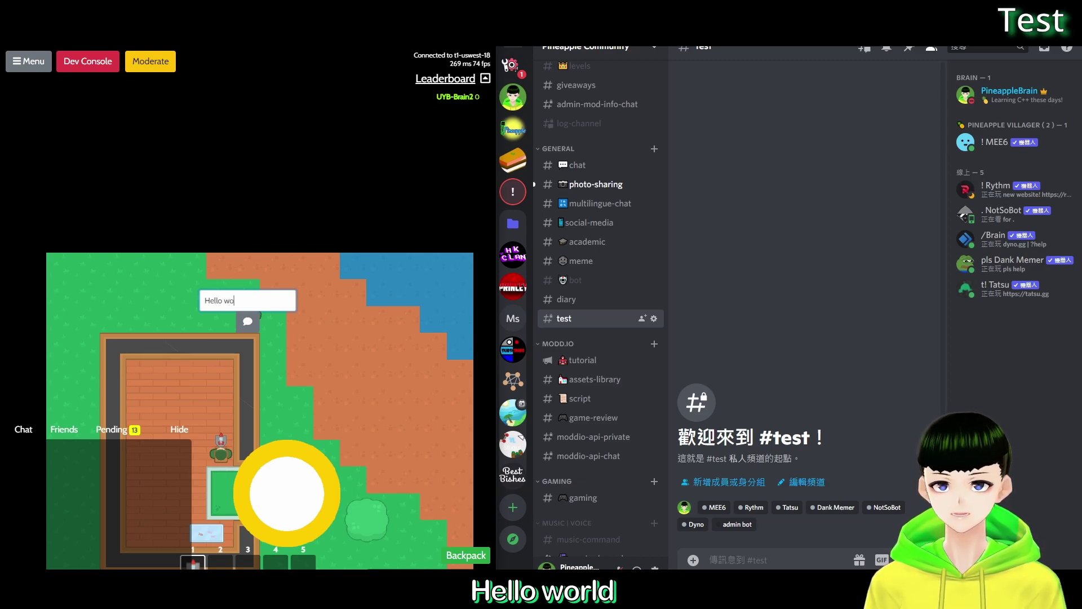
pyautogui.write('rld')
pyautogui.press('Return')
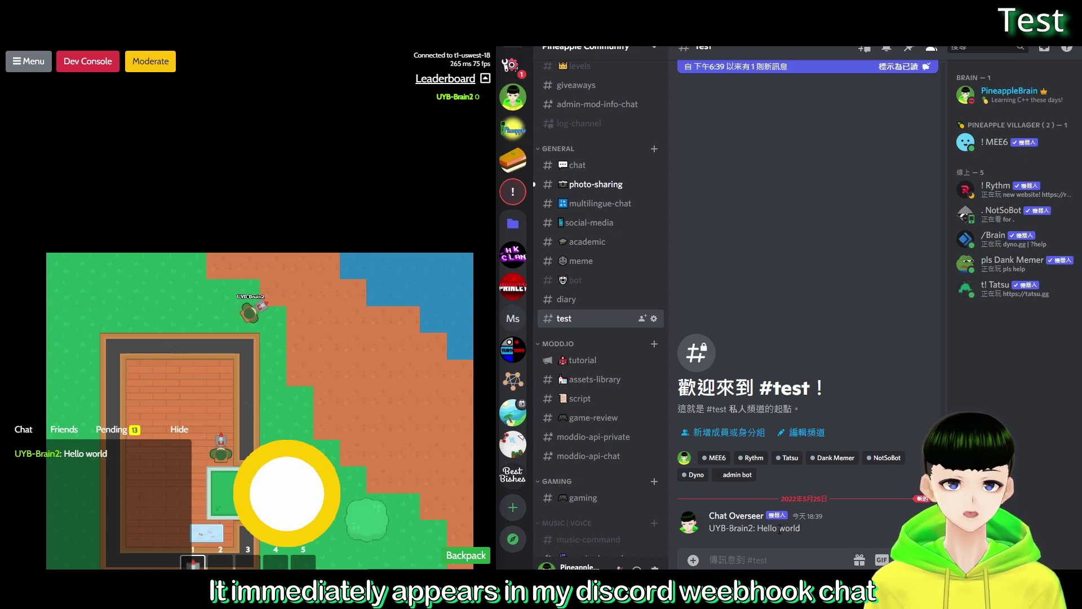
pyautogui.press('Return')
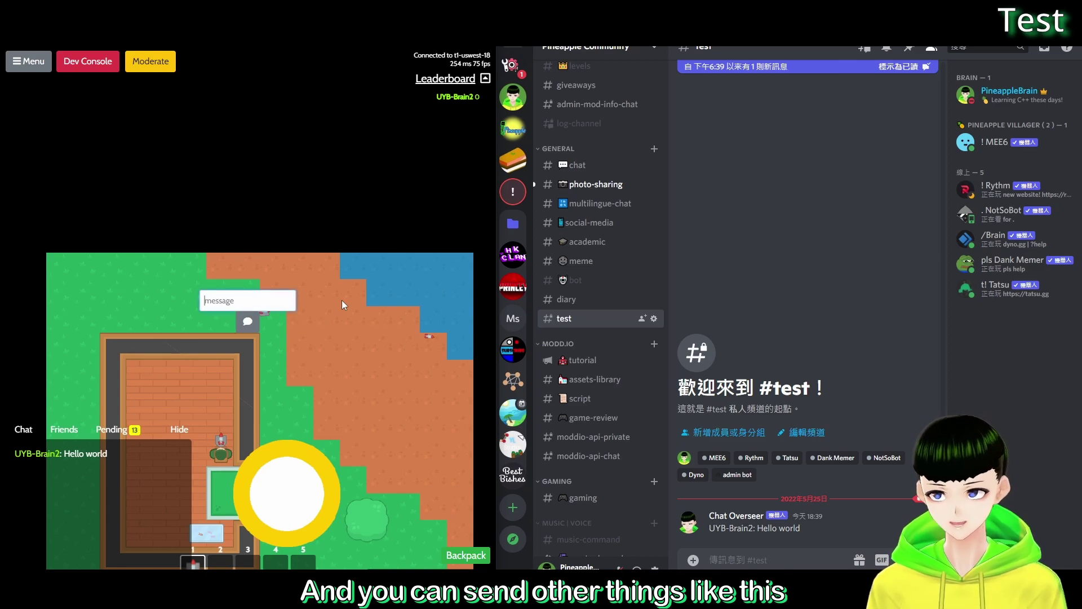
pyautogui.write('something like this')
pyautogui.press('Return')
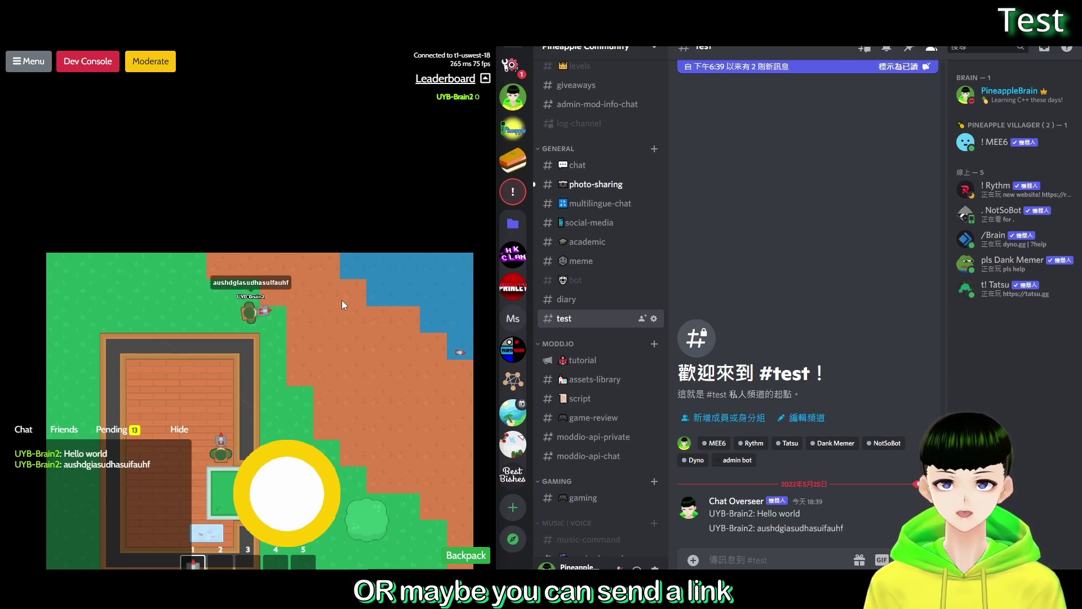
pyautogui.press('Return')
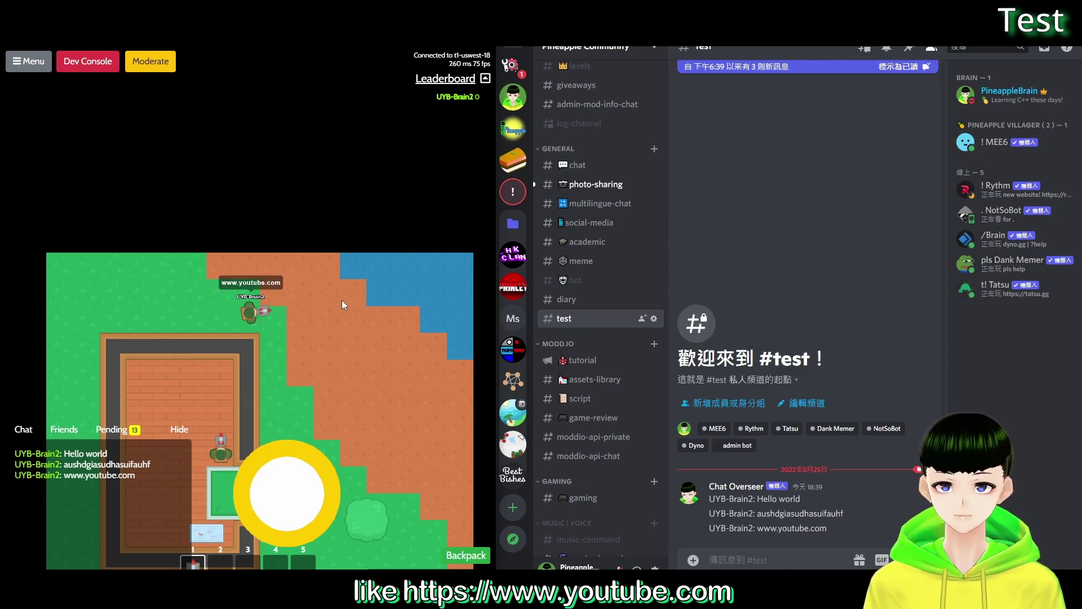
pyautogui.press('Return')
pyautogui.write('http')
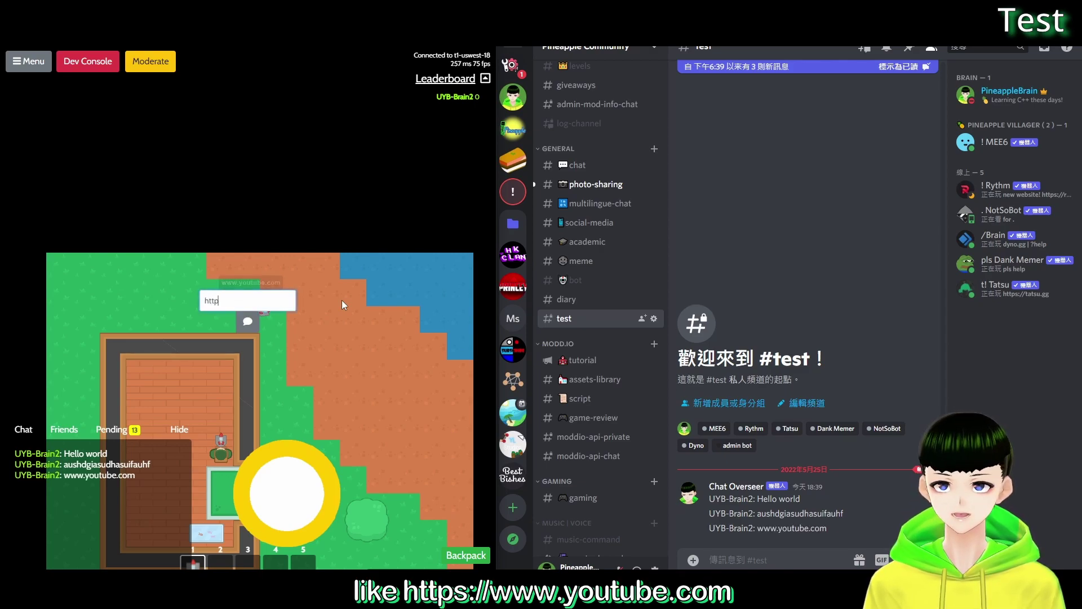
pyautogui.write('s:')
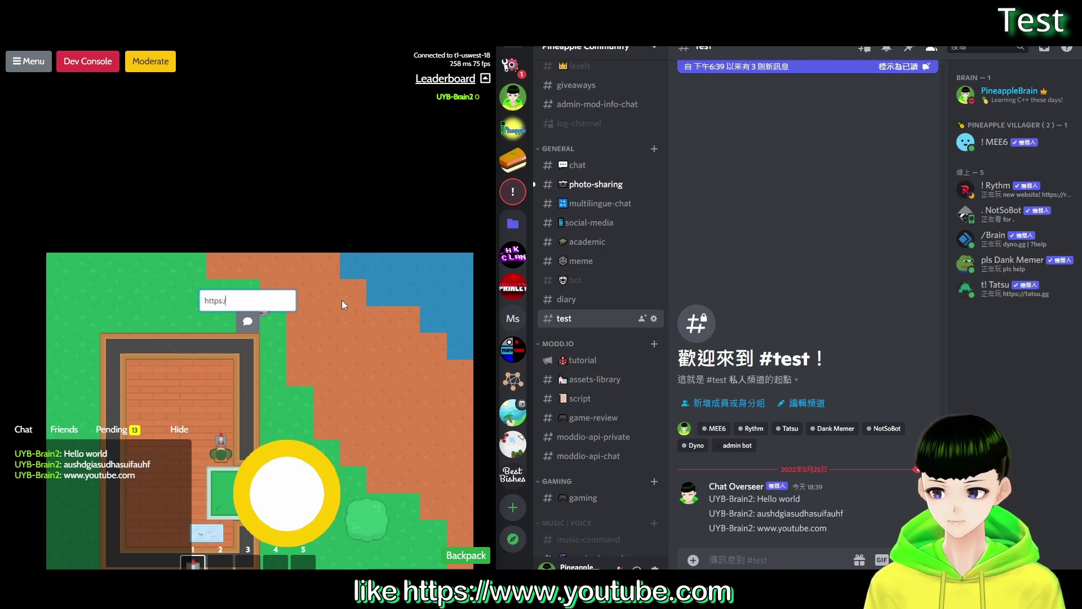
pyautogui.write('//www.')
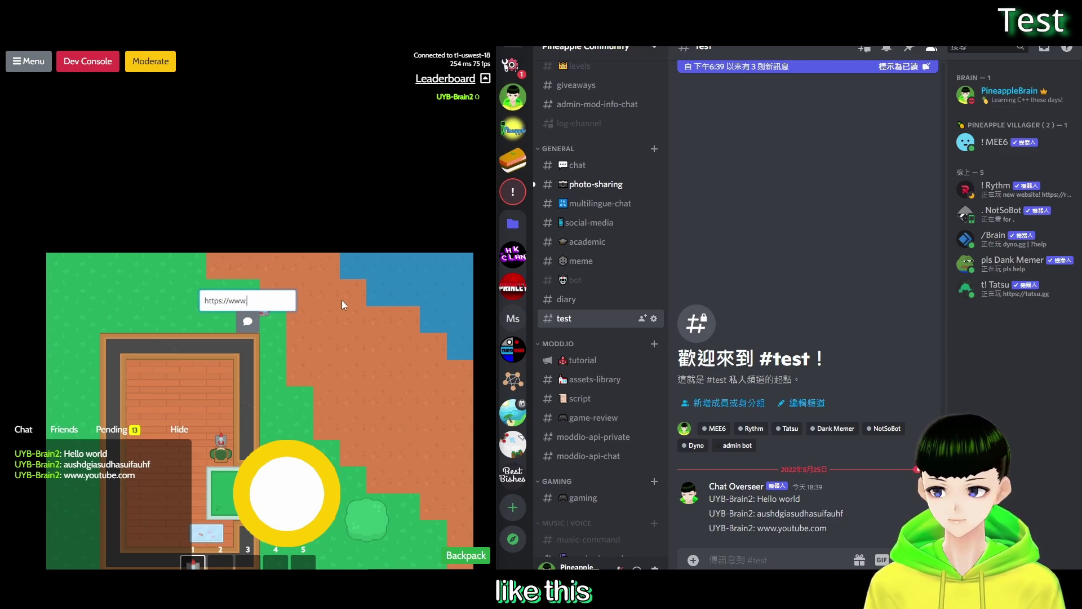
pyautogui.write('ti')
pyautogui.press('BackSpace')
pyautogui.press('BackSpace')
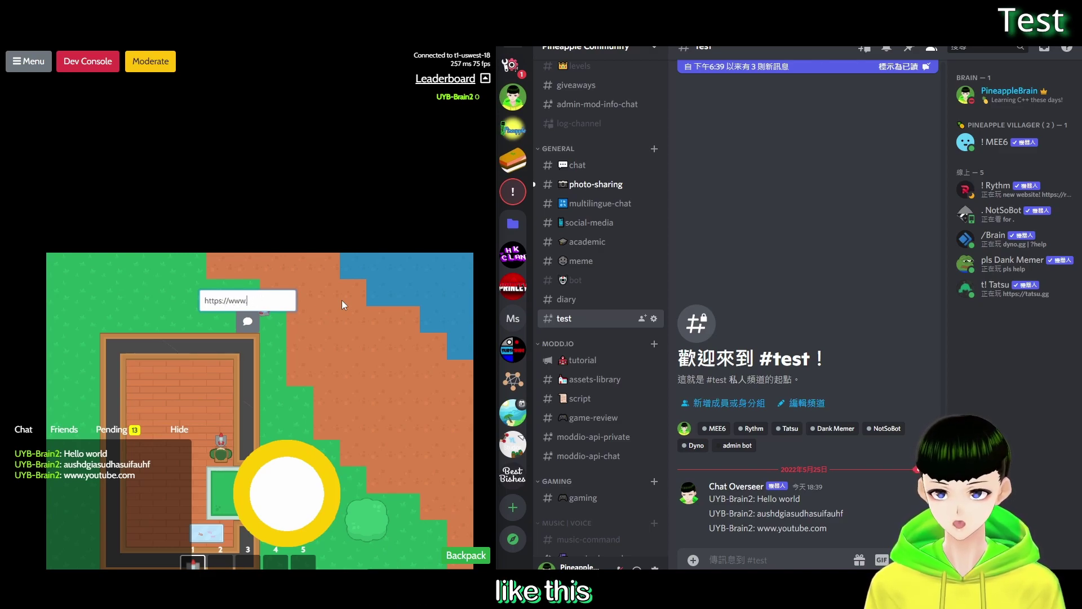
pyautogui.write('youtube')
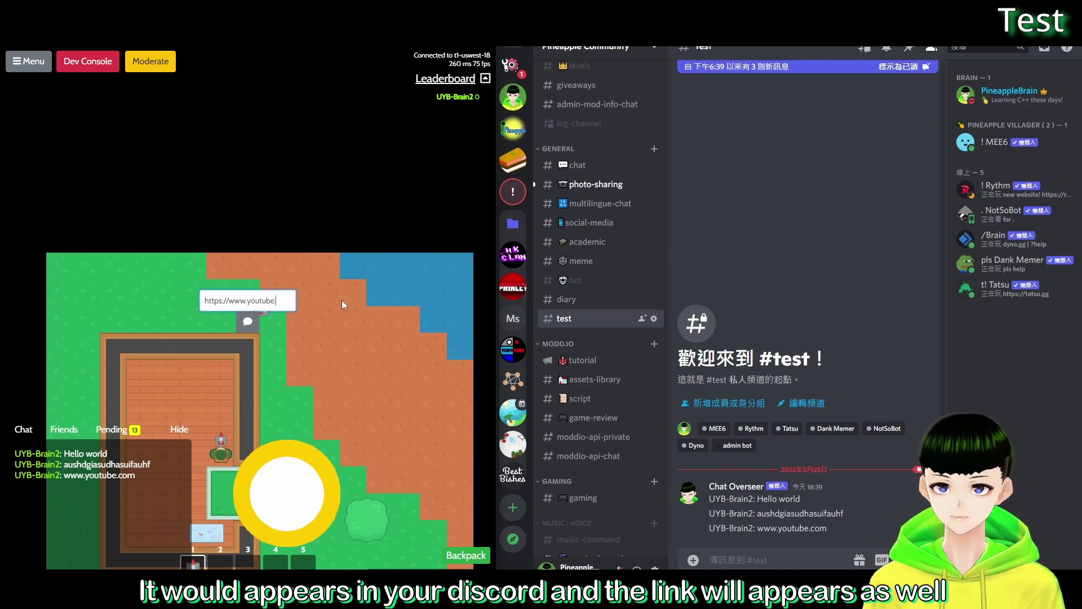
pyautogui.write('.com')
pyautogui.press('Return')
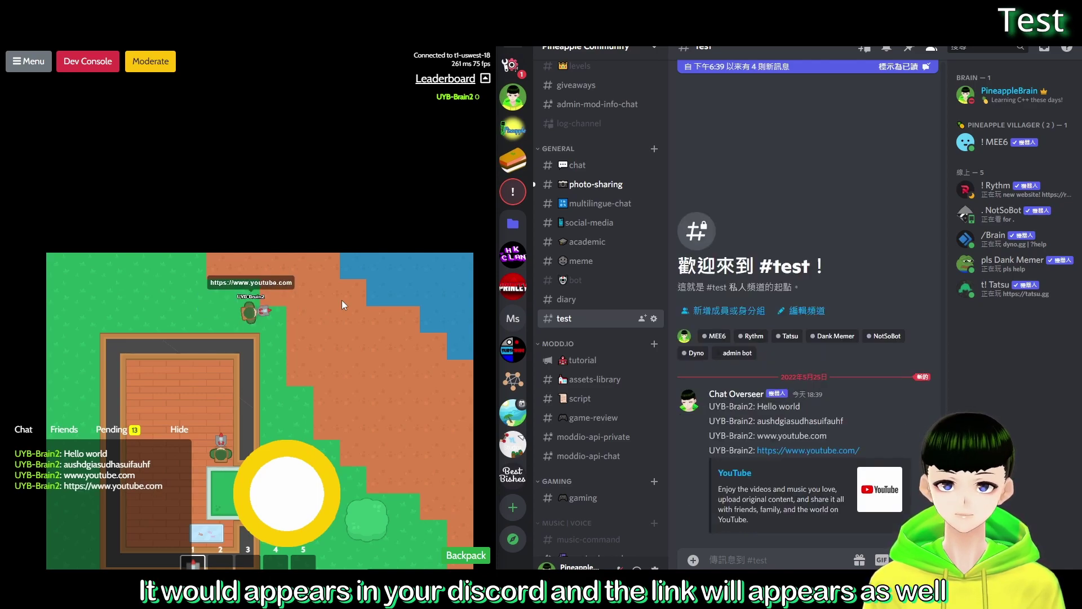
pyautogui.moveTo(807, 450)
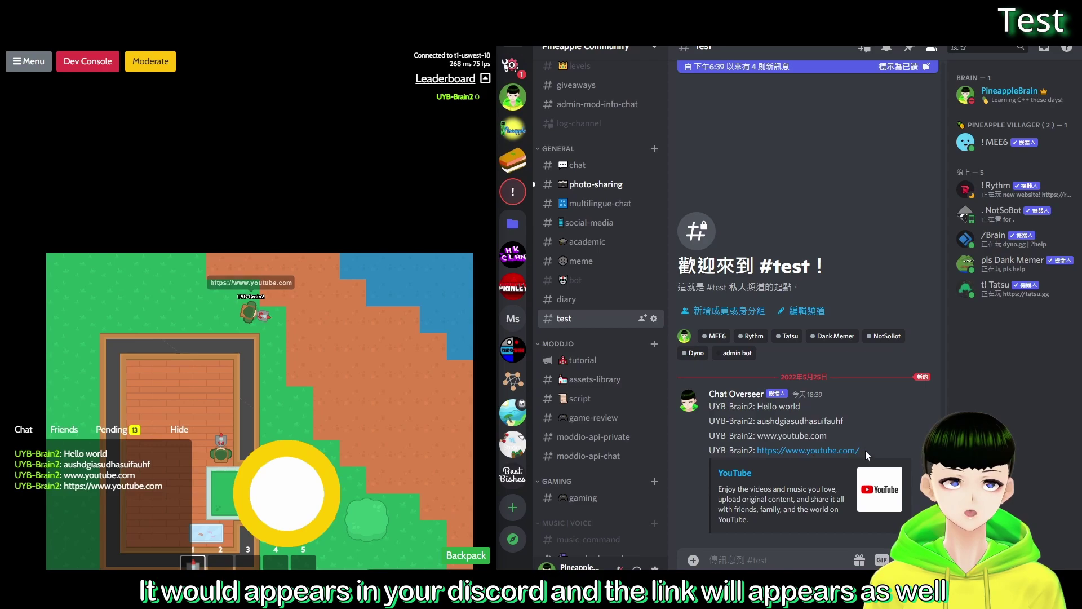
pyautogui.moveTo(861, 450); pyautogui.dragTo(759, 453)
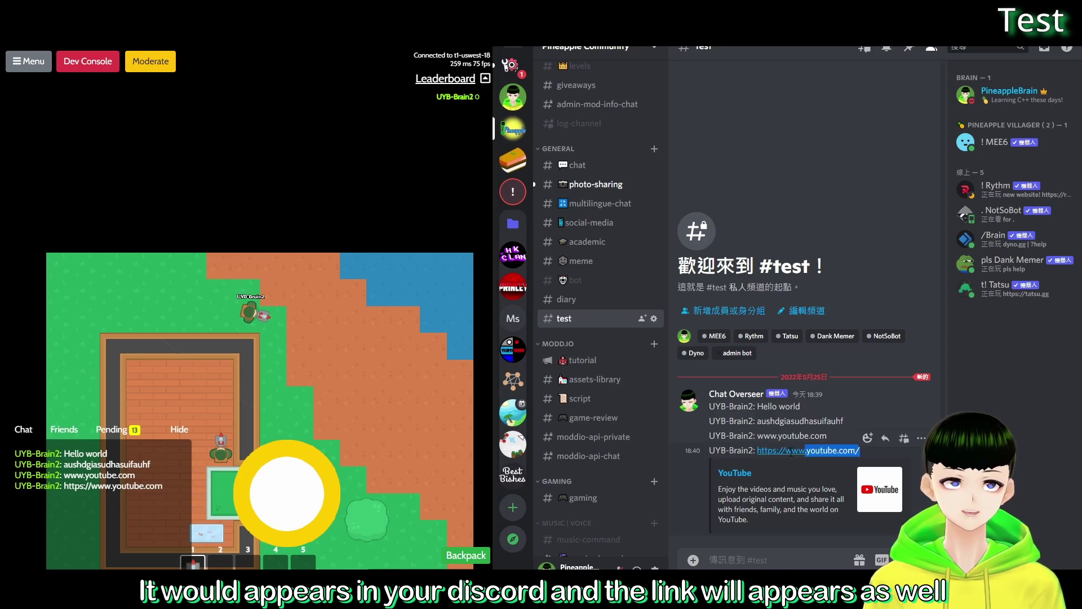
pyautogui.click(758, 453)
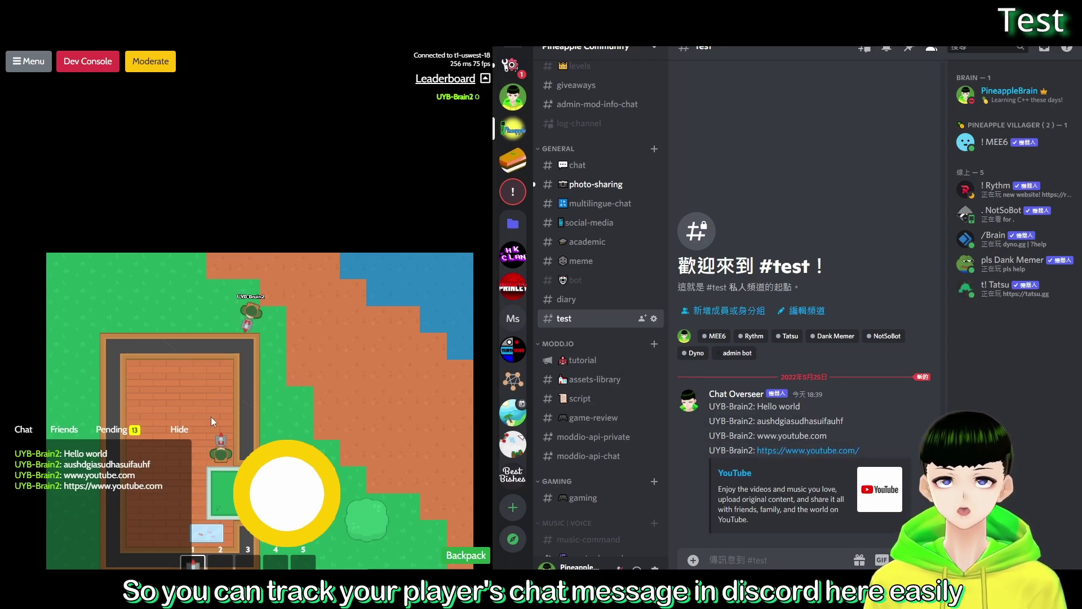